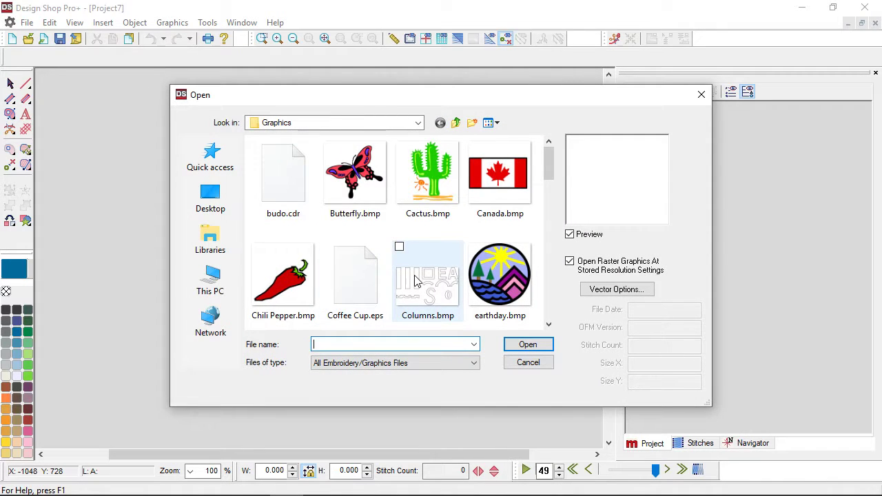
- Open the Fills.bmp image from the Graphics folder as the digitizing background
{"action": "scroll", "coordinate": [411, 279], "scroll_direction": "down", "scroll_amount": 3}
{"action": "left_click", "coordinate": [415, 217]}
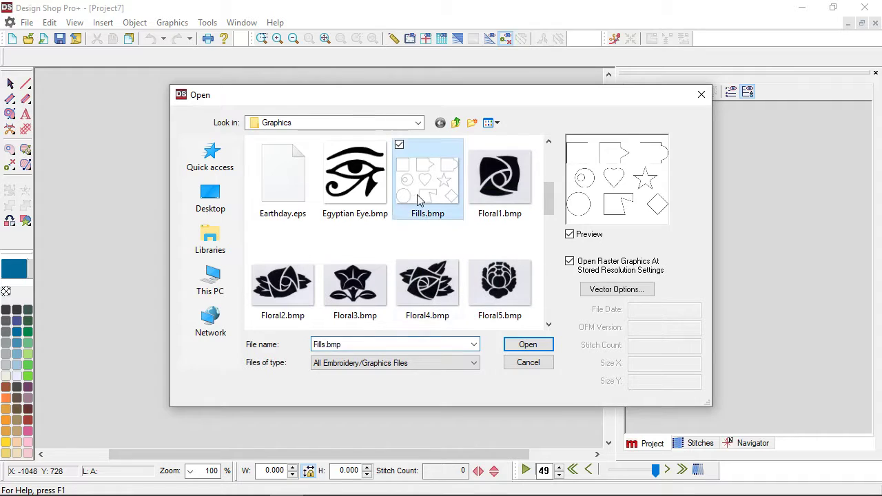
{"action": "left_click", "coordinate": [525, 346]}
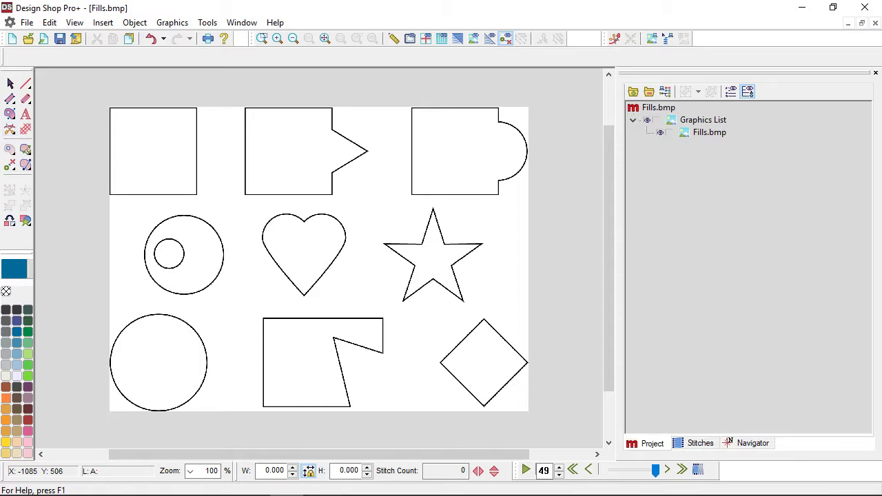
- Trace the plain square in the upper row with a Complex Fill outline through its four corners and close the shape
{"action": "left_click", "coordinate": [10, 116]}
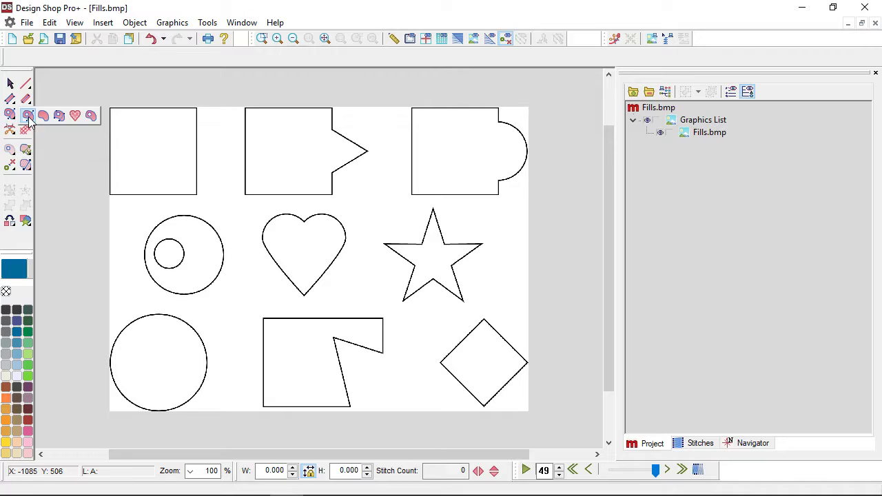
{"action": "left_click", "coordinate": [27, 116]}
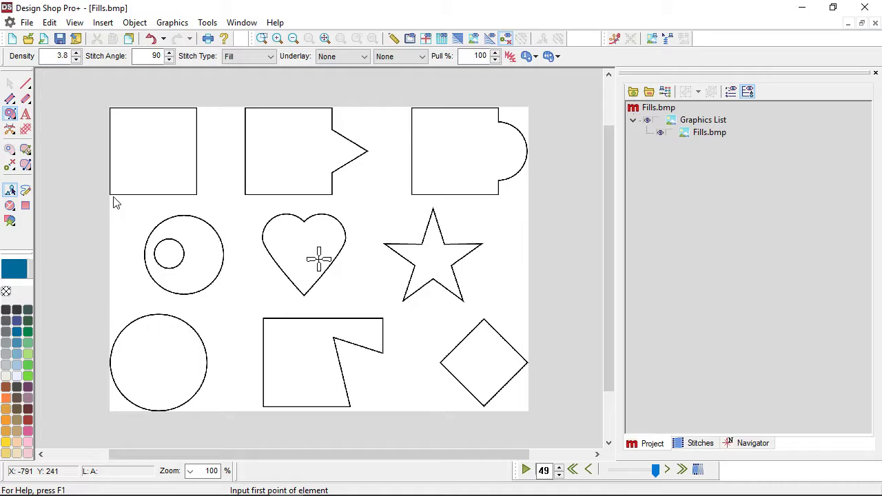
{"action": "scroll", "coordinate": [114, 204], "scroll_direction": "up", "scroll_amount": 5}
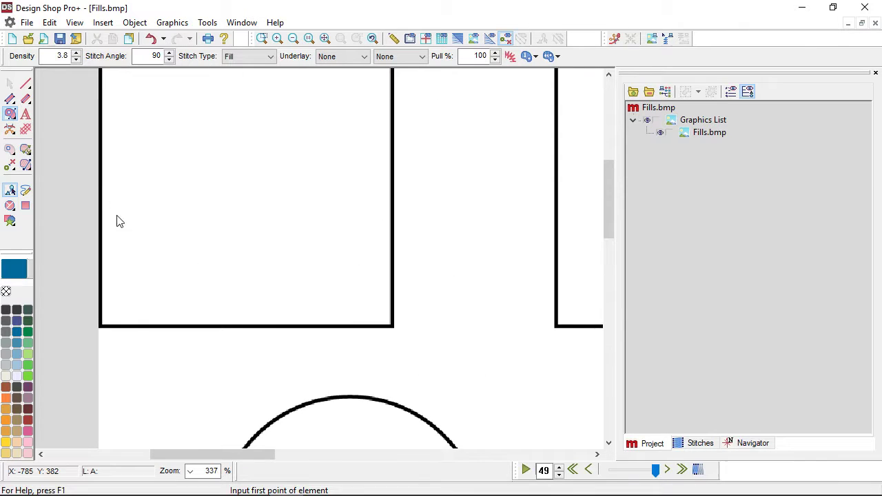
{"action": "scroll", "coordinate": [116, 227], "scroll_direction": "up", "scroll_amount": 1}
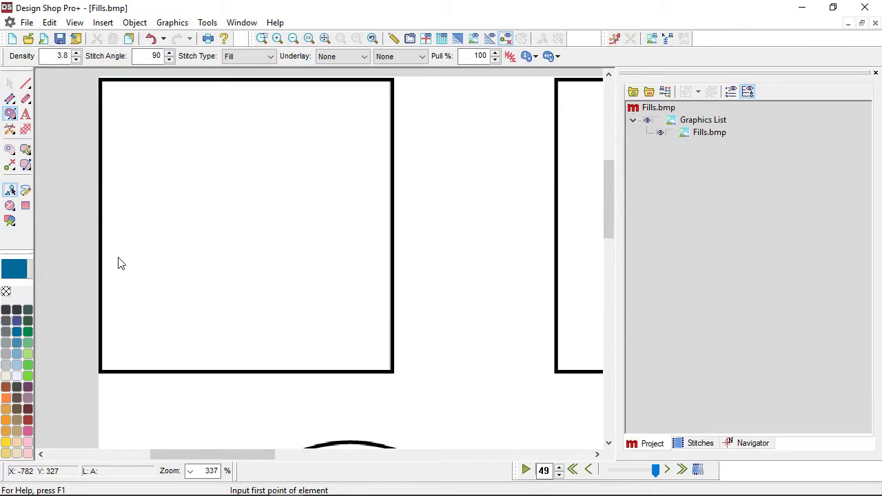
{"action": "left_click", "coordinate": [99, 372]}
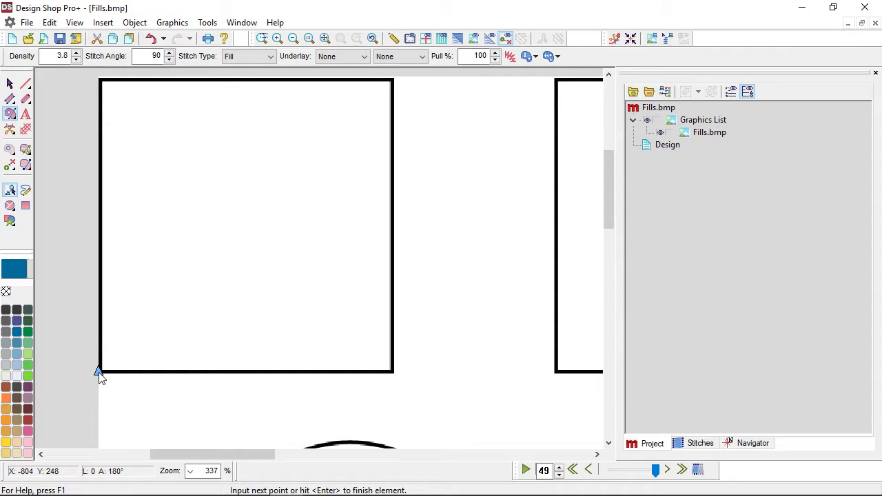
{"action": "left_click", "coordinate": [101, 80]}
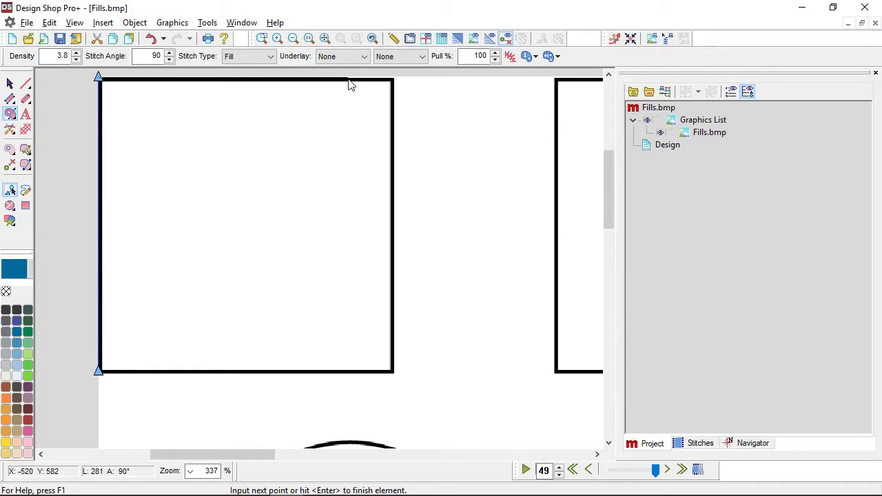
{"action": "left_click", "coordinate": [393, 82]}
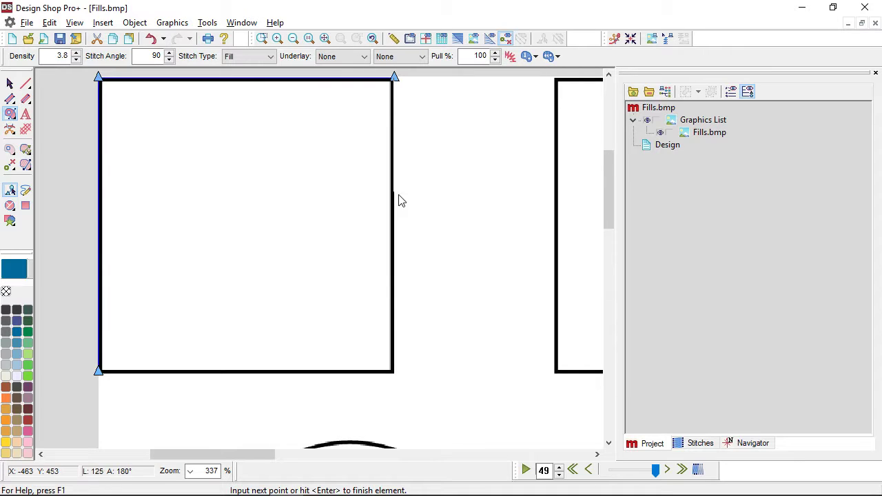
{"action": "left_click", "coordinate": [400, 374]}
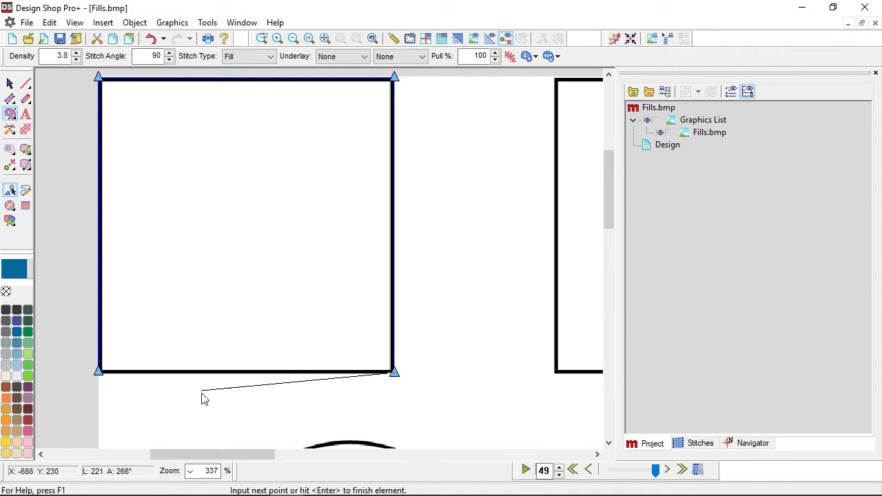
{"action": "key", "text": "Return"}
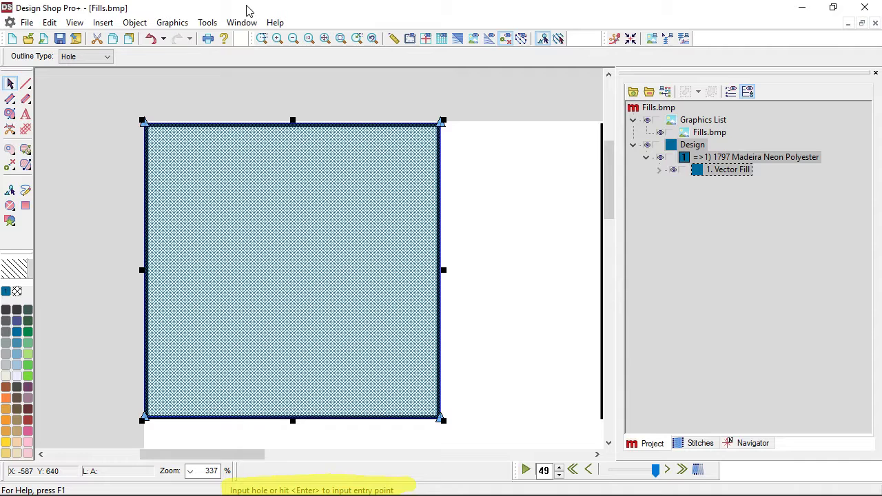
- Generate the square's fill without holes, with entry at the lower-left corner, exit at the upper-right corner and a horizontal stitch direction line
{"action": "key", "text": "Return"}
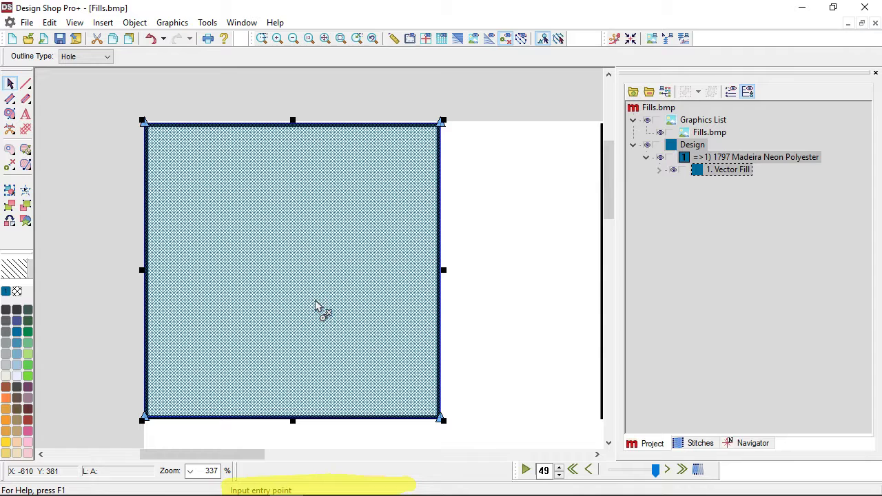
{"action": "left_click", "coordinate": [139, 427]}
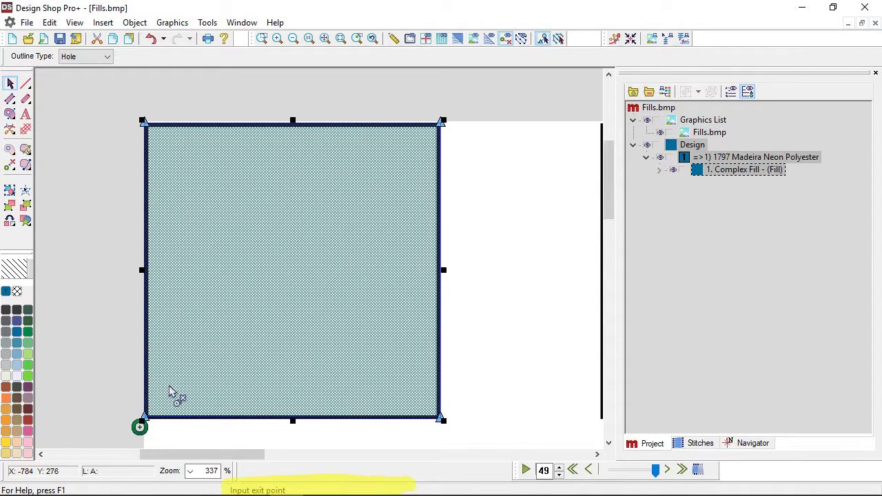
{"action": "left_click", "coordinate": [456, 104]}
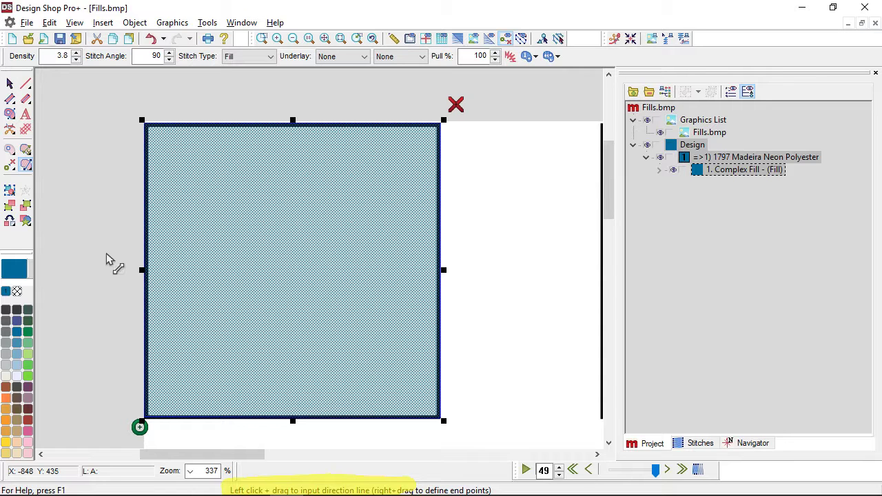
{"action": "left_click_drag", "start_coordinate": [110, 254], "coordinate": [505, 244]}
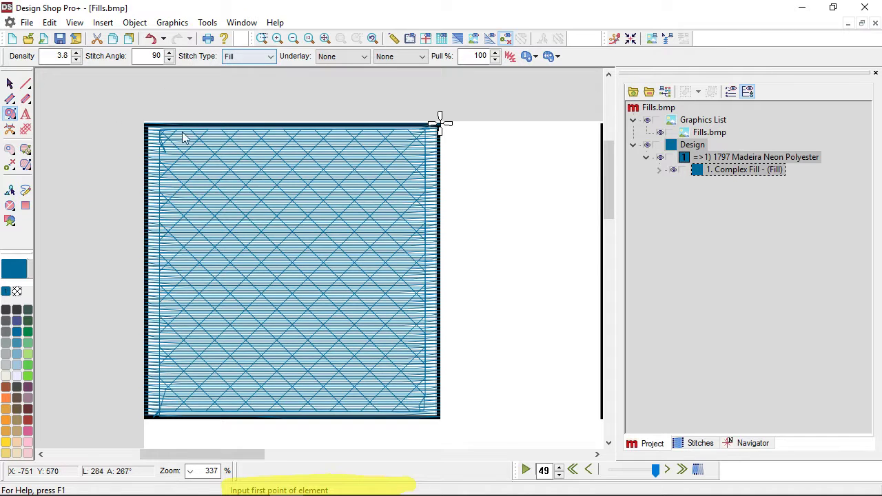
{"action": "key", "text": "Escape"}
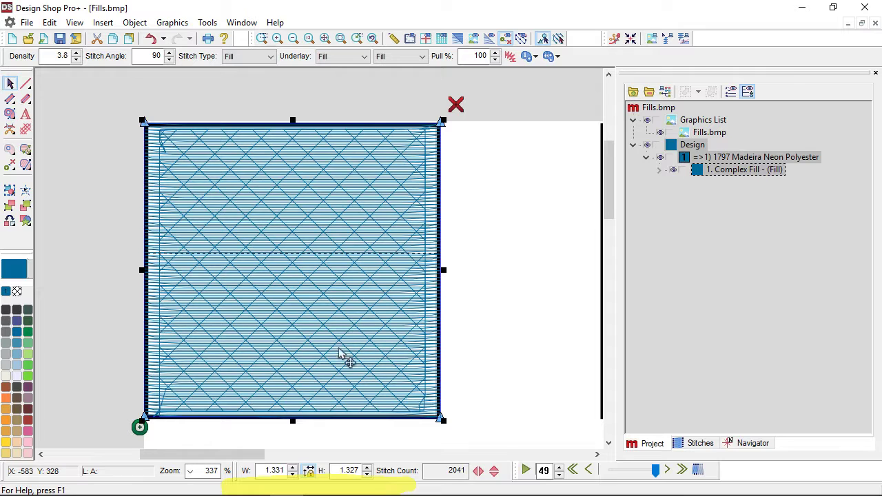
- Duplicate the square fill and place the copy directly above the original, outside the image
{"action": "left_click_drag", "start_coordinate": [336, 377], "coordinate": [329, 125]}
{"action": "key", "text": "ctrl+z"}
{"action": "key", "text": "ctrl+d"}
{"action": "left_click_drag", "start_coordinate": [326, 360], "coordinate": [318, 38]}
{"action": "left_click", "coordinate": [478, 244]}
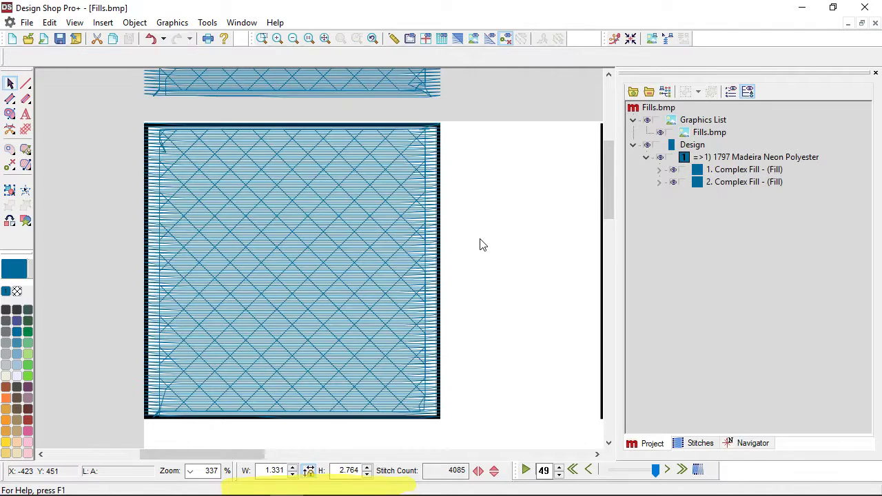
- Trace the square with the pointed right side as a closed Complex Fill outline through its seven corners
{"action": "scroll", "coordinate": [482, 246], "scroll_direction": "right", "scroll_amount": 2}
{"action": "scroll", "coordinate": [482, 245], "scroll_direction": "right", "scroll_amount": 10}
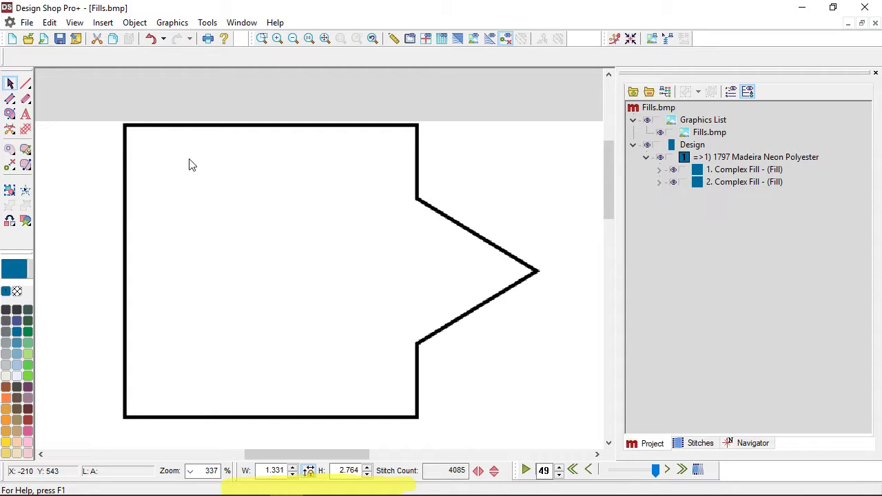
{"action": "left_click", "coordinate": [10, 114]}
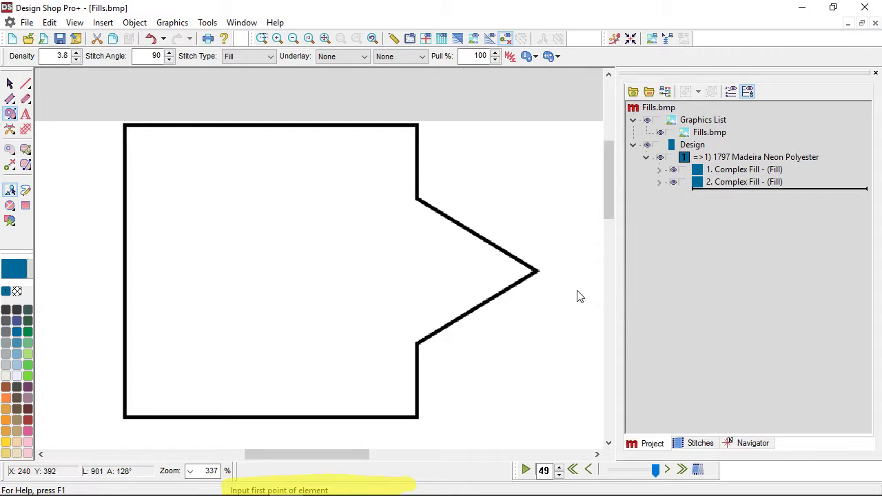
{"action": "left_click", "coordinate": [536, 270]}
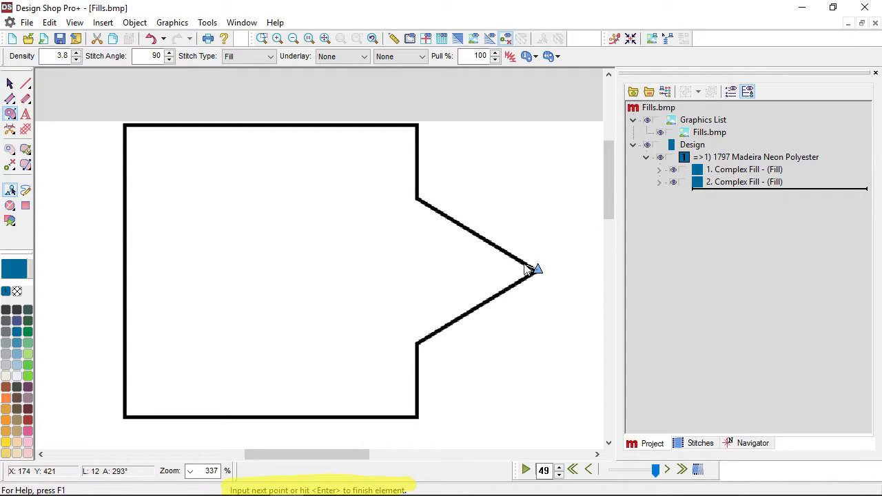
{"action": "left_click", "coordinate": [417, 198]}
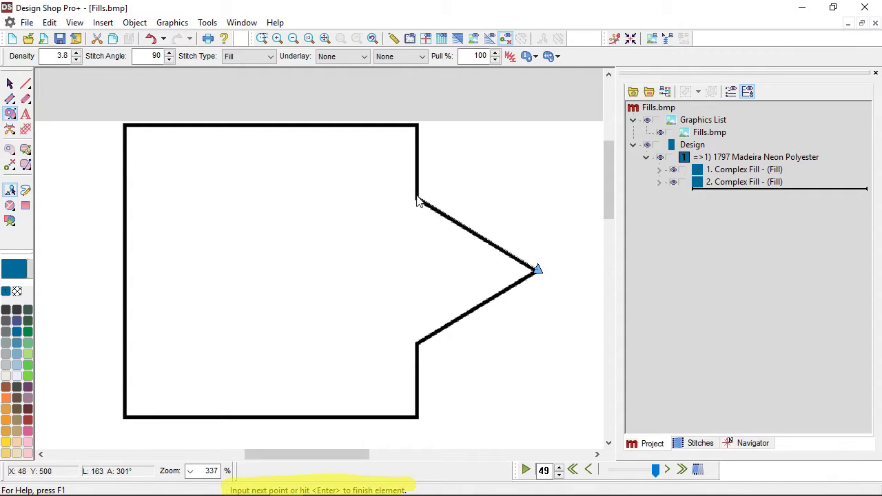
{"action": "left_click", "coordinate": [417, 125]}
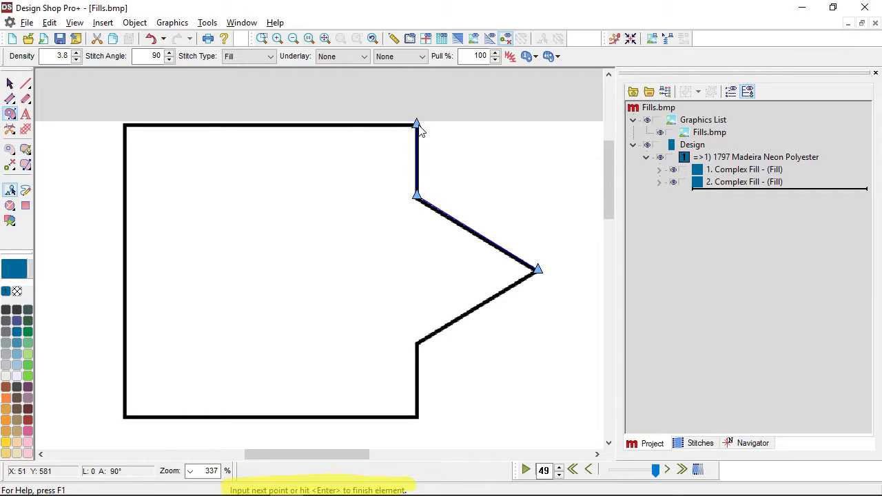
{"action": "left_click", "coordinate": [126, 136]}
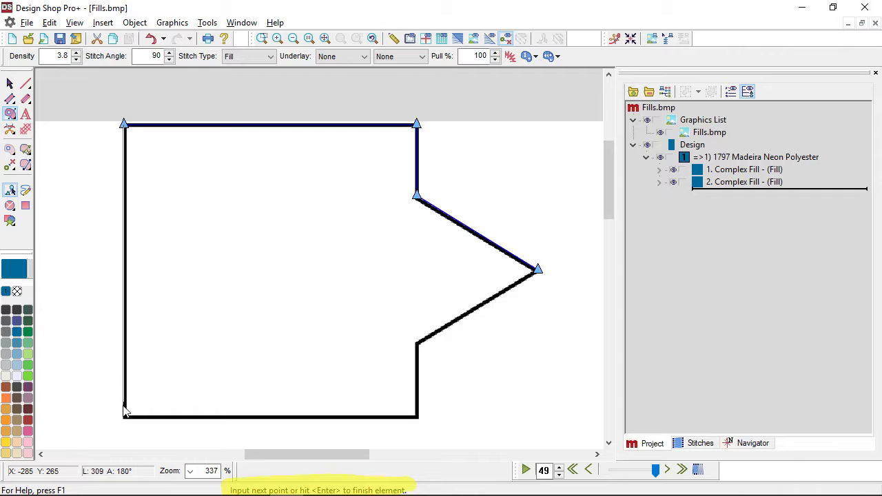
{"action": "left_click", "coordinate": [126, 418]}
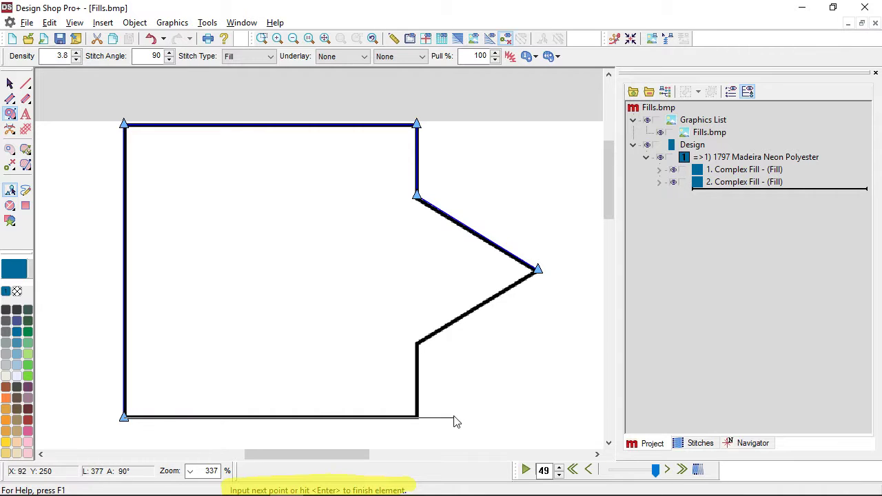
{"action": "left_click", "coordinate": [417, 418]}
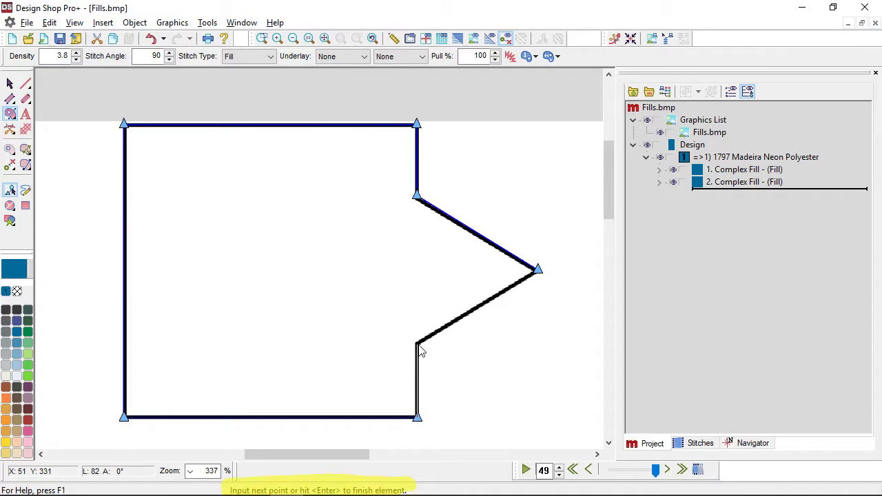
{"action": "left_click", "coordinate": [417, 345]}
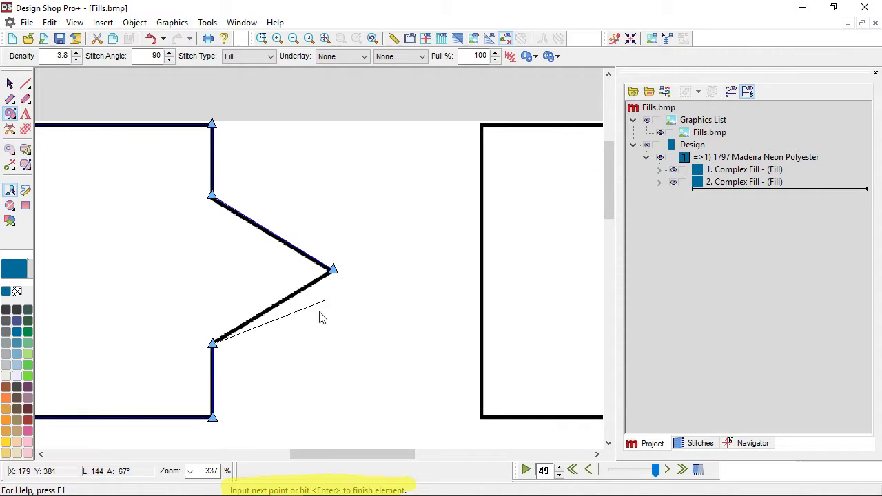
{"action": "key", "text": "Return"}
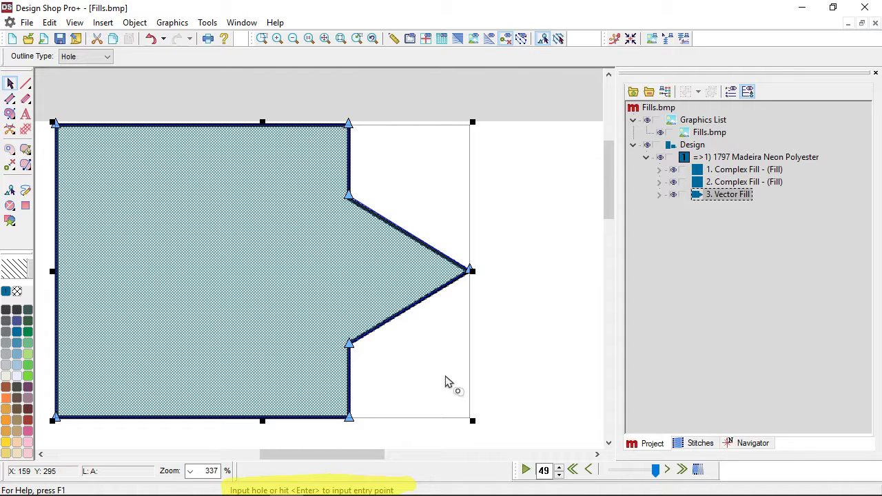
- Generate the pointed shape's fill without holes, with entry at lower left, exit at upper right and a diagonal stitch direction of about 156°
{"action": "key", "text": "Return"}
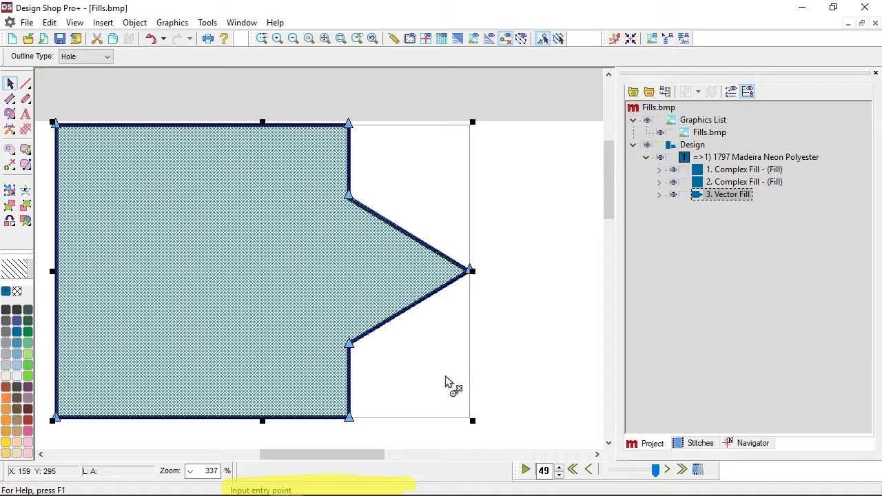
{"action": "left_click", "coordinate": [43, 439]}
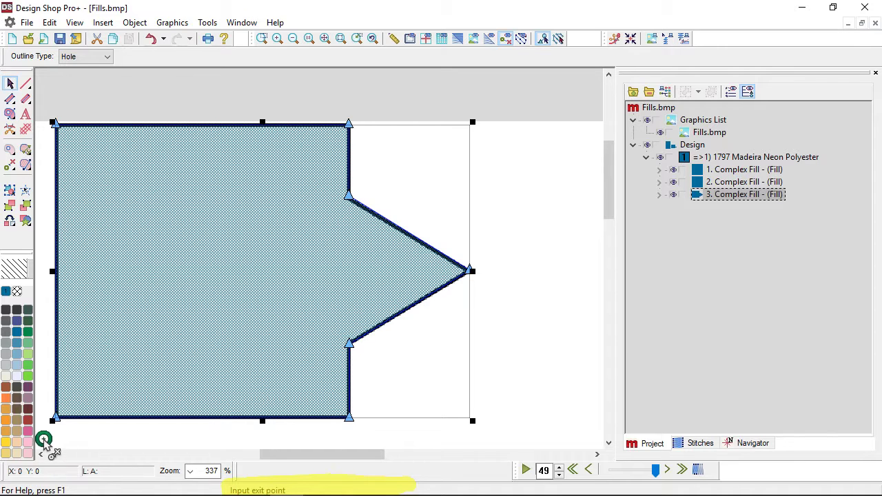
{"action": "left_click", "coordinate": [372, 105]}
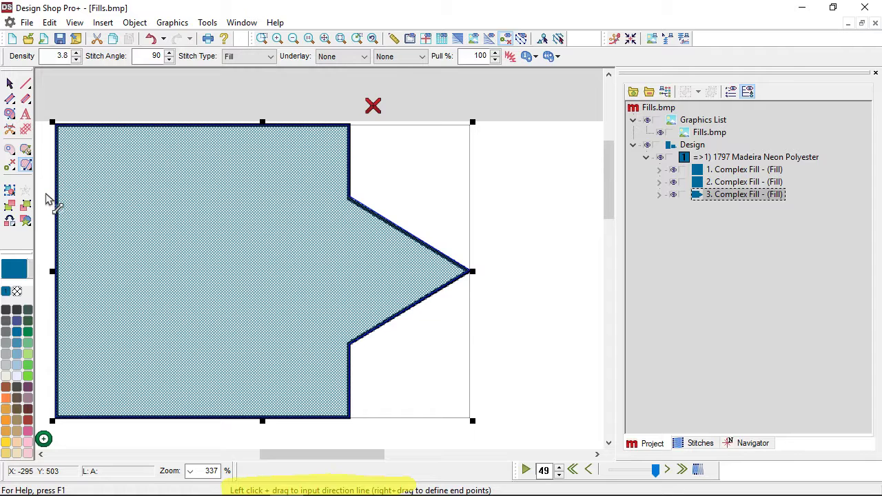
{"action": "left_click_drag", "start_coordinate": [47, 195], "coordinate": [153, 431]}
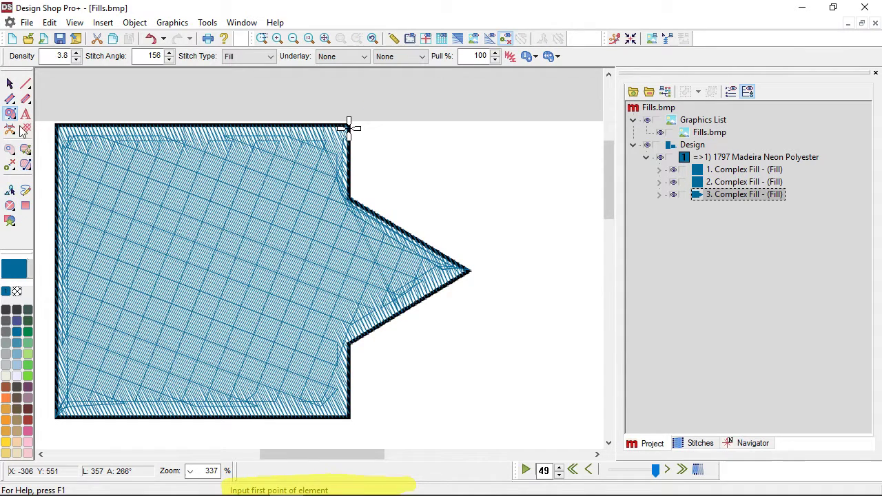
{"action": "left_click", "coordinate": [9, 83]}
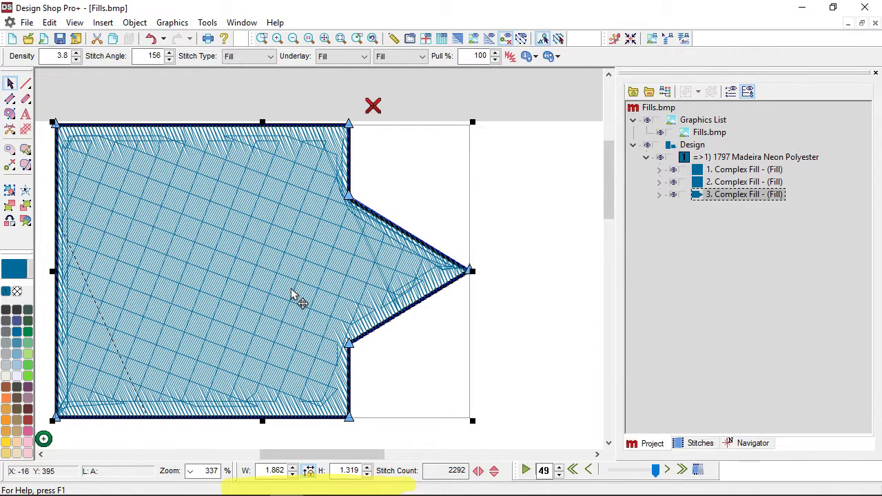
- Duplicate the pointed fill and place the copy above its original, next to the copied square
{"action": "key", "text": "ctrl+d"}
{"action": "left_click_drag", "start_coordinate": [282, 379], "coordinate": [279, 77]}
{"action": "scroll", "coordinate": [282, 172], "scroll_direction": "left", "scroll_amount": 5}
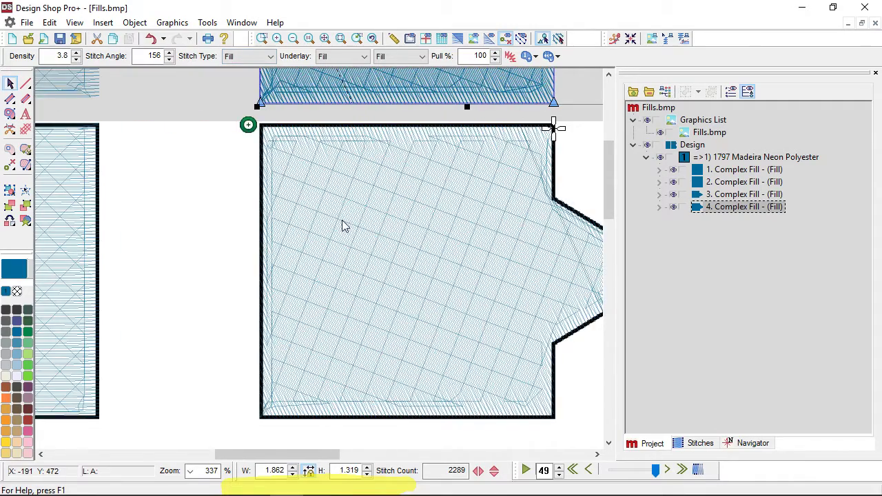
{"action": "scroll", "coordinate": [281, 230], "scroll_direction": "down", "scroll_amount": 2}
{"action": "scroll", "coordinate": [269, 256], "scroll_direction": "up", "scroll_amount": 3}
{"action": "left_click_drag", "start_coordinate": [393, 250], "coordinate": [389, 231]}
{"action": "left_click", "coordinate": [230, 223]}
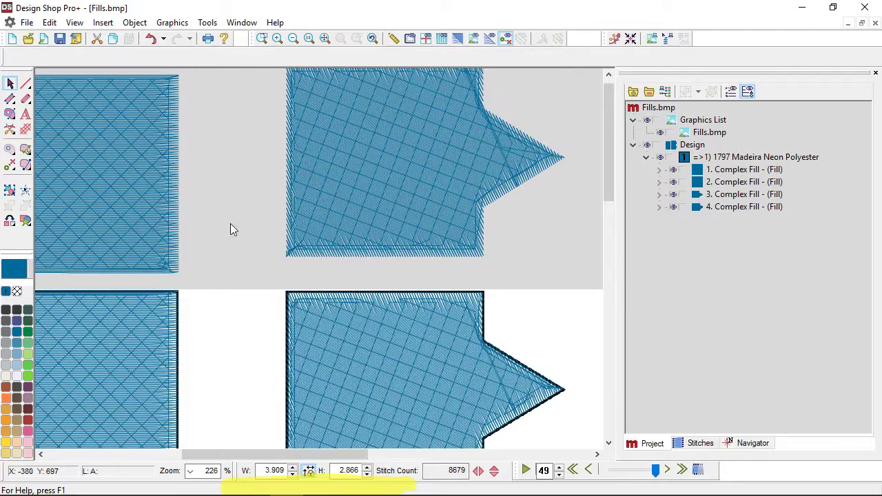
- Set both the primary and secondary underlay of the copied square and copied pointed fills to None
{"action": "left_click", "coordinate": [140, 223]}
{"action": "left_click", "coordinate": [343, 217], "text": "ctrl"}
{"action": "right_click", "coordinate": [425, 131]}
{"action": "left_click", "coordinate": [444, 142]}
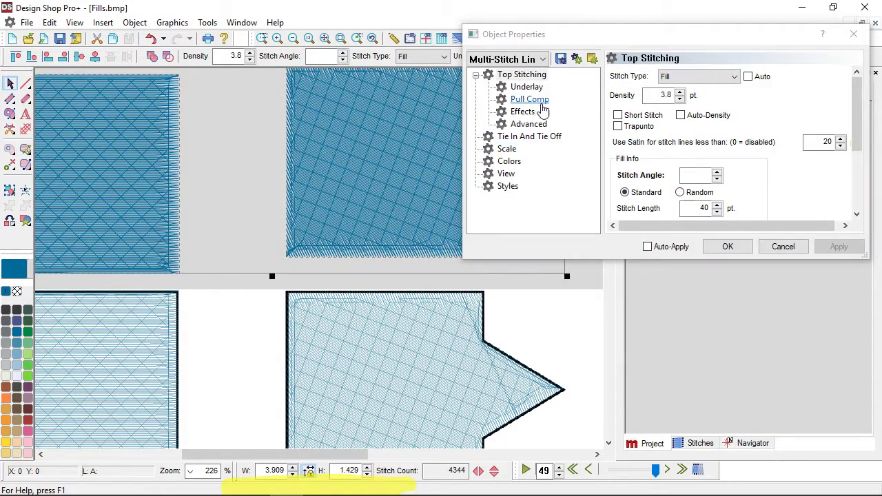
{"action": "left_click", "coordinate": [527, 87]}
{"action": "left_click", "coordinate": [739, 103]}
{"action": "left_click", "coordinate": [729, 114]}
{"action": "left_click", "coordinate": [729, 142]}
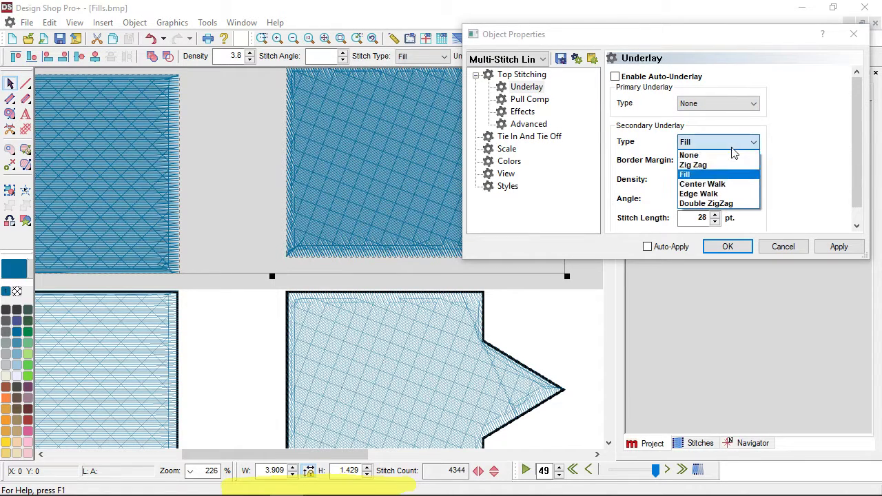
{"action": "left_click", "coordinate": [689, 155]}
{"action": "left_click", "coordinate": [837, 246]}
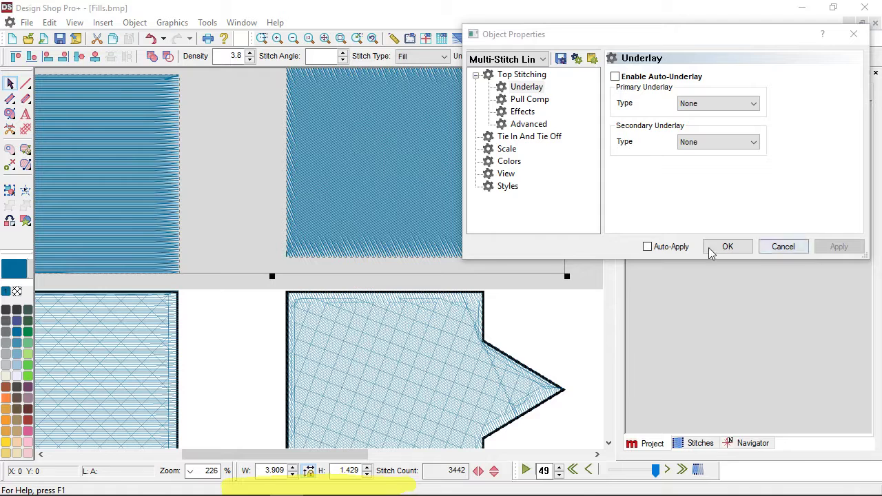
- Recolor the two copied fills light grey and display their stitch points
{"action": "left_click", "coordinate": [9, 344]}
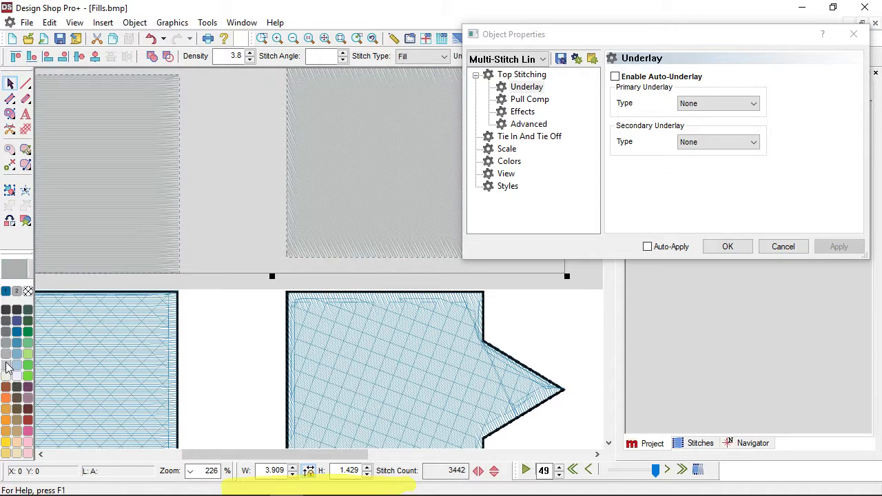
{"action": "left_click", "coordinate": [8, 362]}
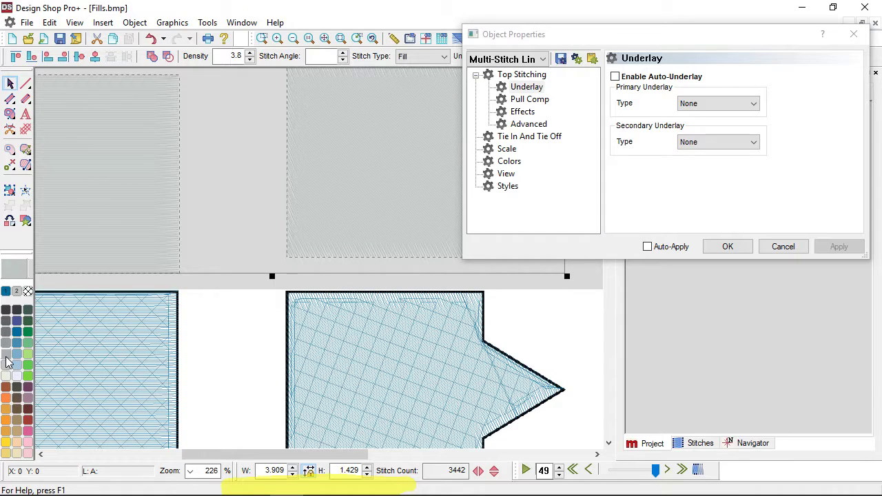
{"action": "left_click_drag", "start_coordinate": [536, 35], "coordinate": [572, 186]}
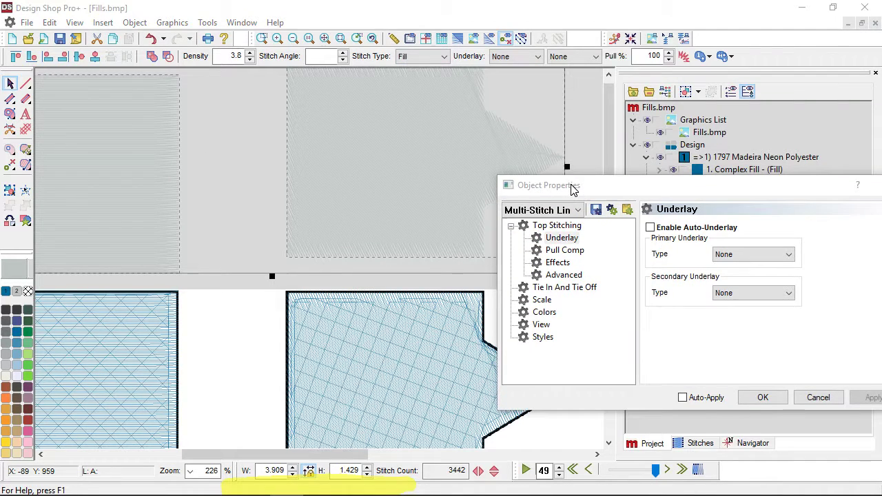
{"action": "left_click", "coordinate": [522, 40]}
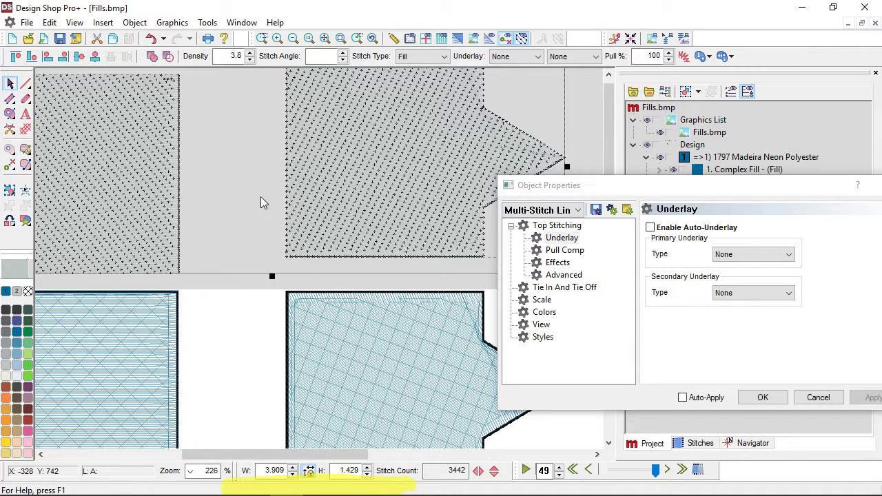
{"action": "scroll", "coordinate": [261, 196], "scroll_direction": "left", "scroll_amount": 2}
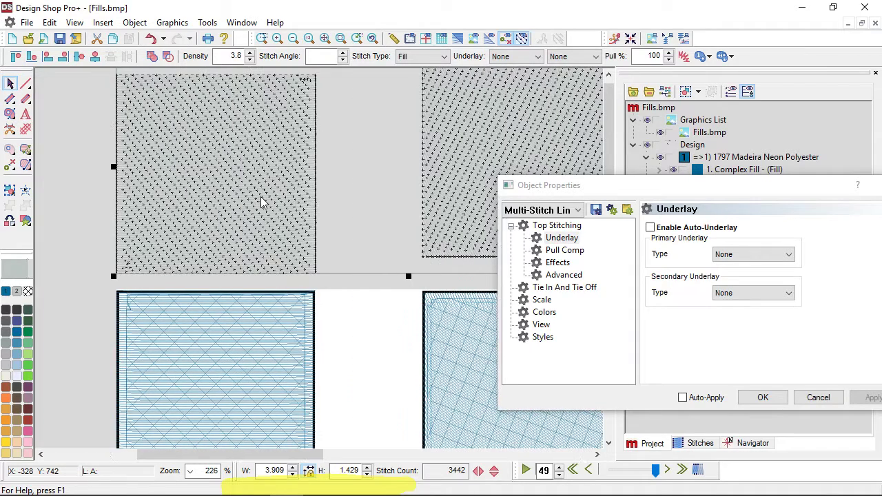
{"action": "left_click", "coordinate": [95, 253]}
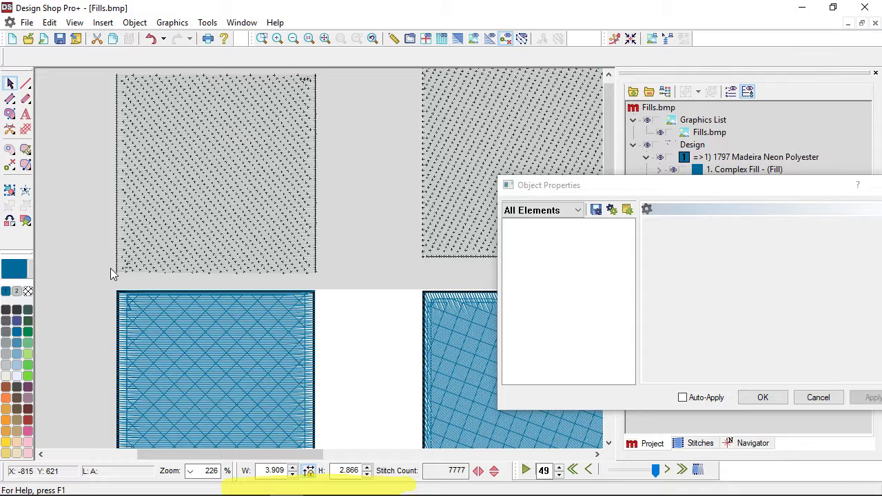
- Try a stitch angle of 60° on the copied square fill and undo the change
{"action": "left_click", "coordinate": [252, 244]}
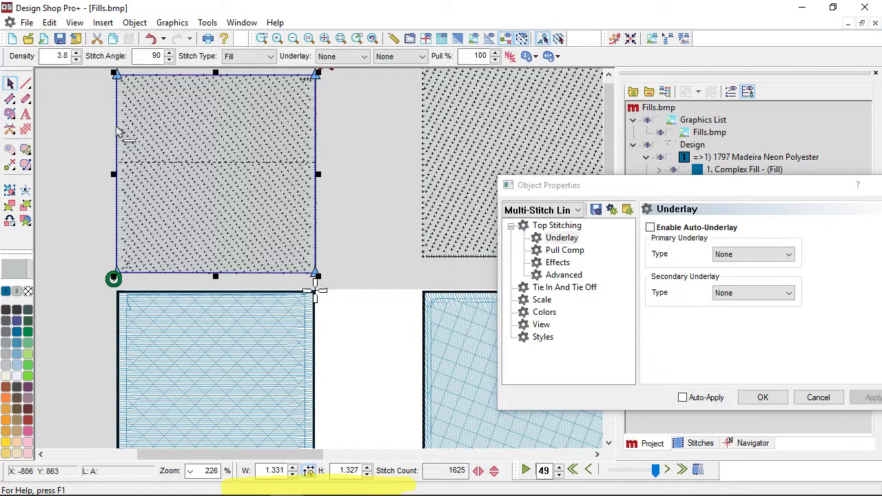
{"action": "double_click", "coordinate": [147, 61]}
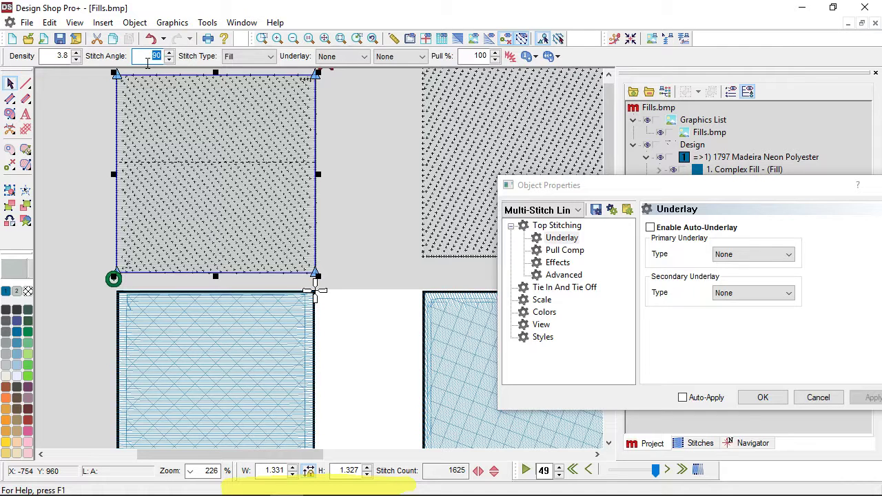
{"action": "type", "text": "60"}
{"action": "key", "text": "Return"}
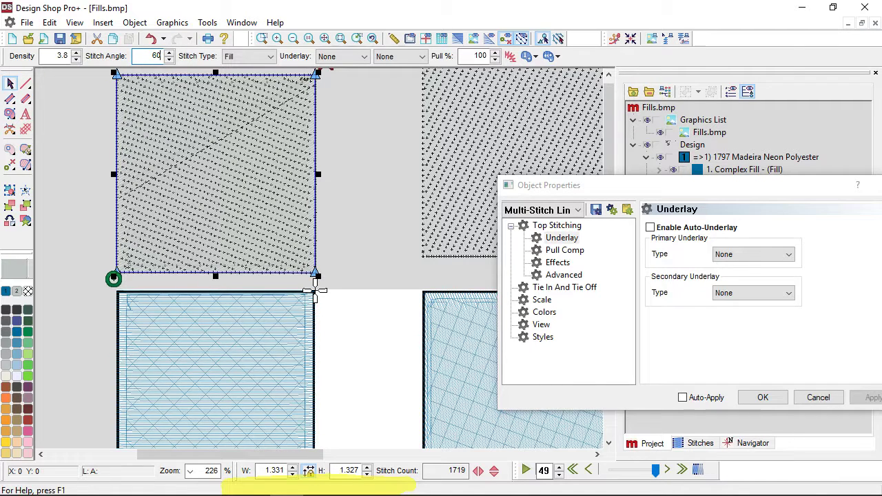
{"action": "left_click", "coordinate": [74, 157]}
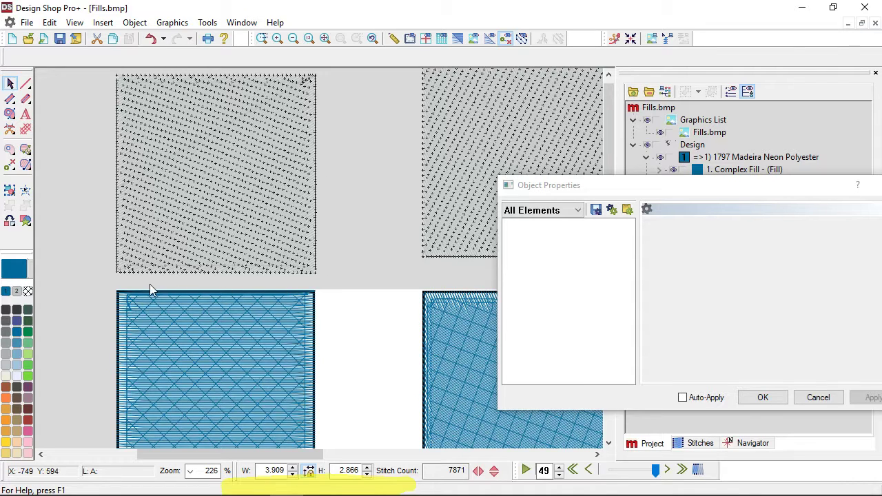
{"action": "left_click", "coordinate": [322, 228]}
{"action": "key", "text": "ctrl+z"}
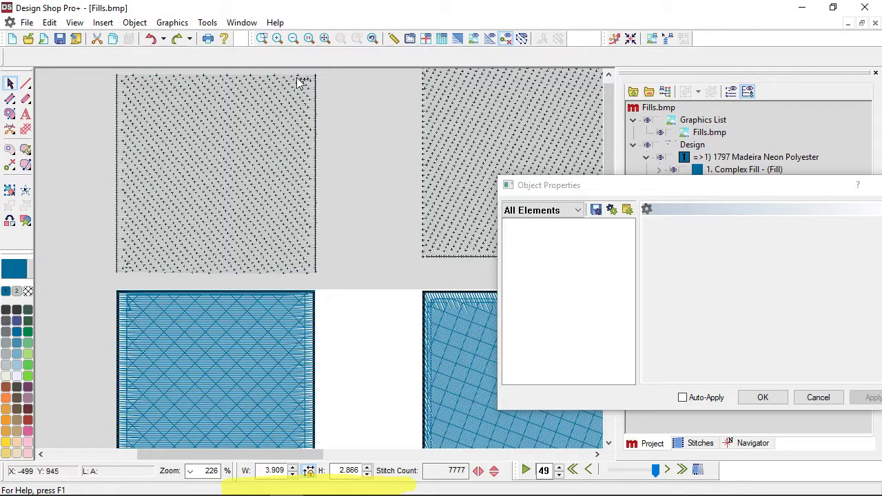
- Check the copied square's top stitching properties and switch the design to the 3D view
{"action": "left_click", "coordinate": [251, 89]}
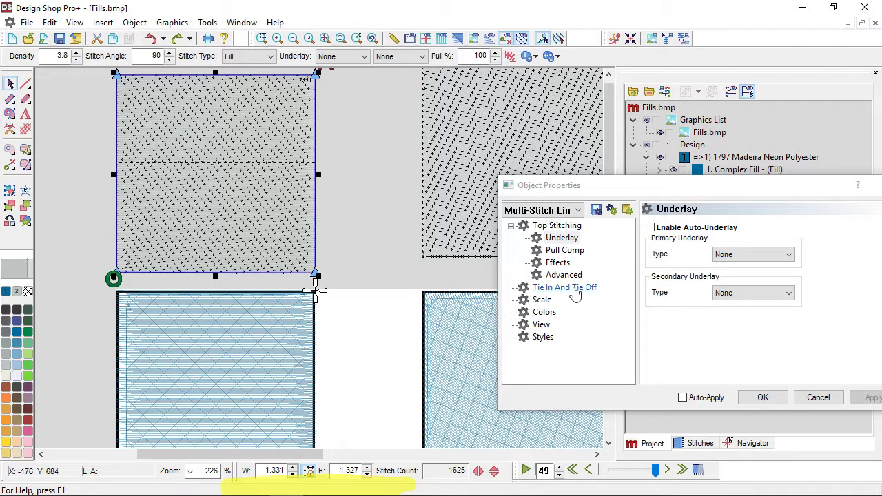
{"action": "left_click", "coordinate": [556, 226]}
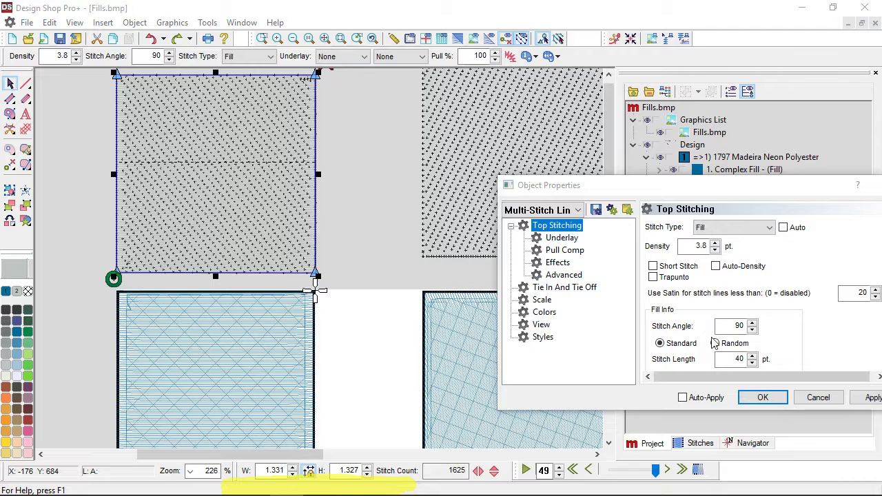
{"action": "left_click", "coordinate": [332, 133]}
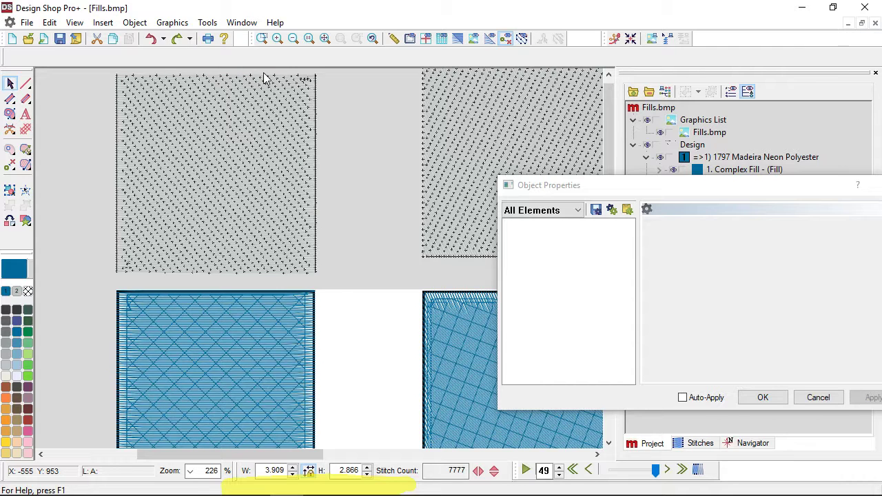
{"action": "left_click", "coordinate": [457, 38]}
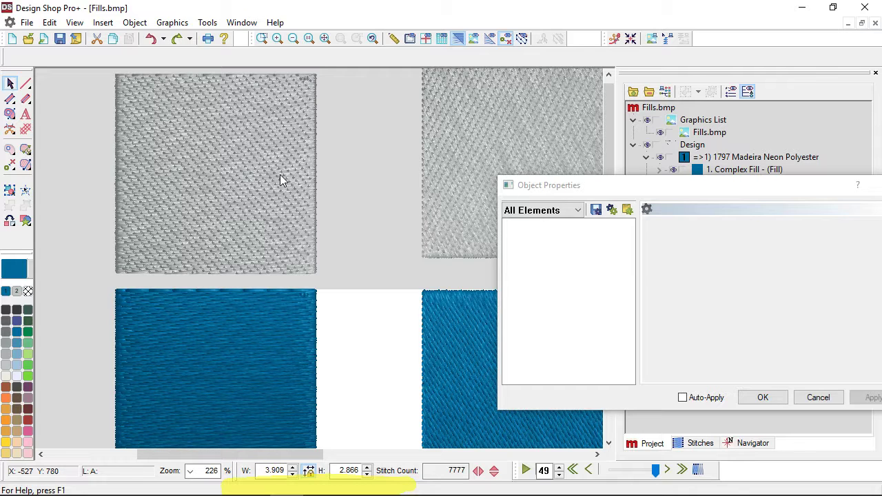
{"action": "scroll", "coordinate": [280, 174], "scroll_direction": "right", "scroll_amount": 5}
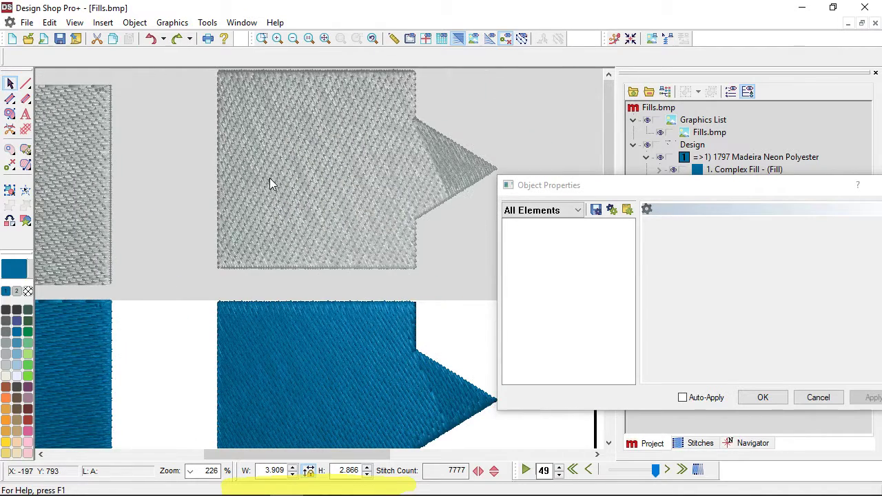
- Set the copied square fill's stitch angle to 60°
{"action": "left_click", "coordinate": [108, 195]}
{"action": "double_click", "coordinate": [156, 57]}
{"action": "type", "text": "60"}
{"action": "key", "text": "Return"}
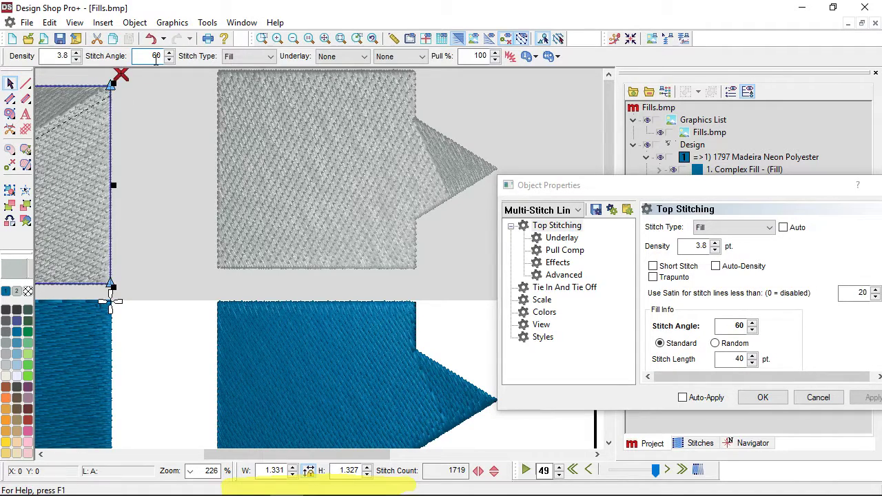
{"action": "scroll", "coordinate": [158, 79], "scroll_direction": "left", "scroll_amount": 5}
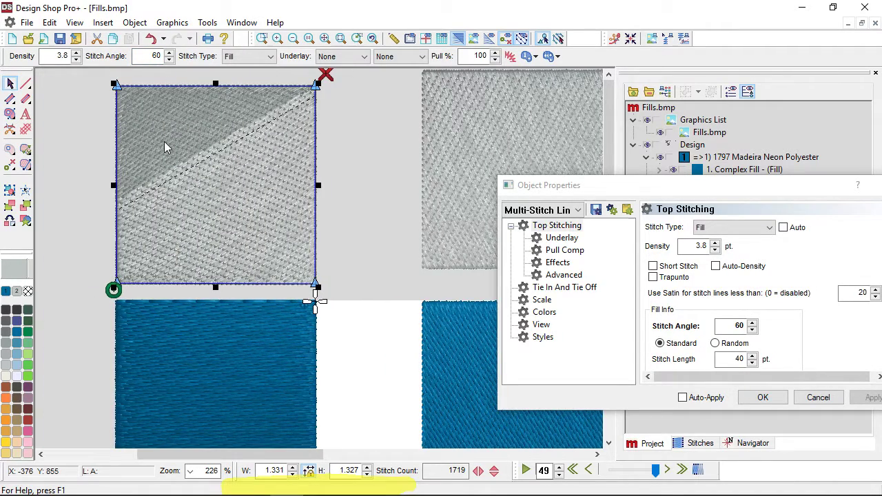
- Compare the copied square's stitching with the 3D view off and on, and wind the sewing sequence back partway
{"action": "left_click", "coordinate": [463, 39]}
{"action": "left_click", "coordinate": [354, 159]}
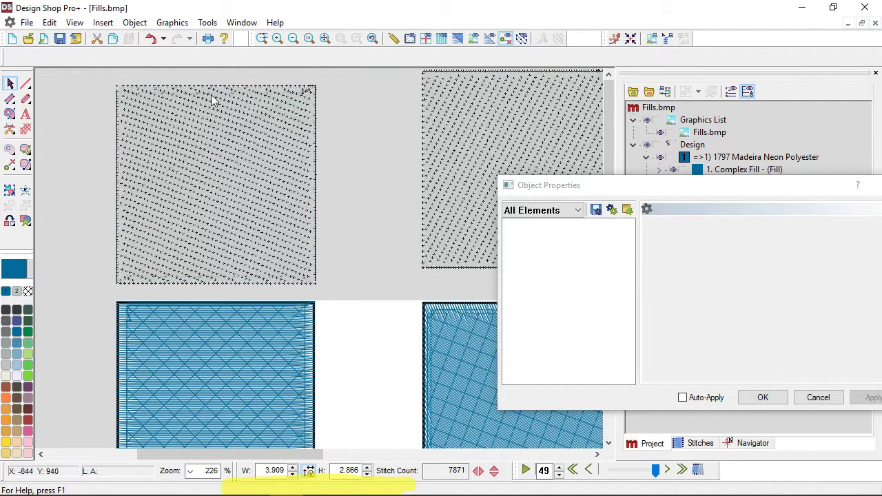
{"action": "left_click", "coordinate": [222, 193]}
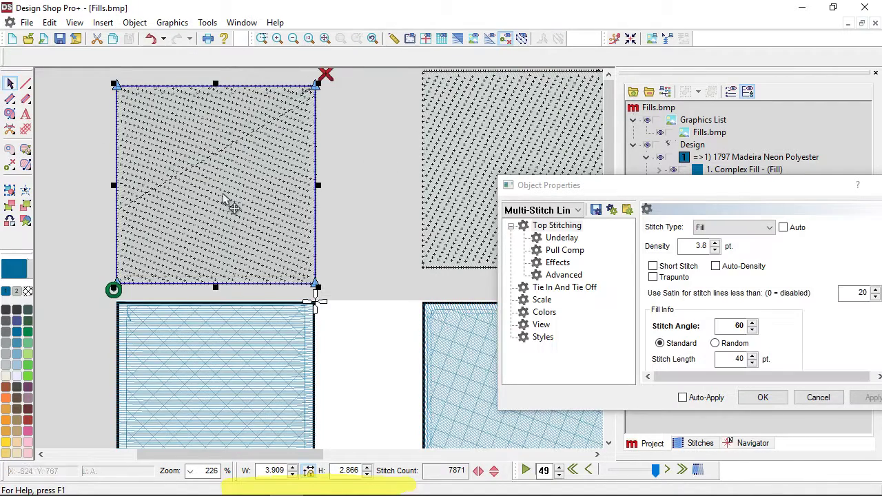
{"action": "left_click", "coordinate": [460, 41]}
{"action": "left_click", "coordinate": [374, 198]}
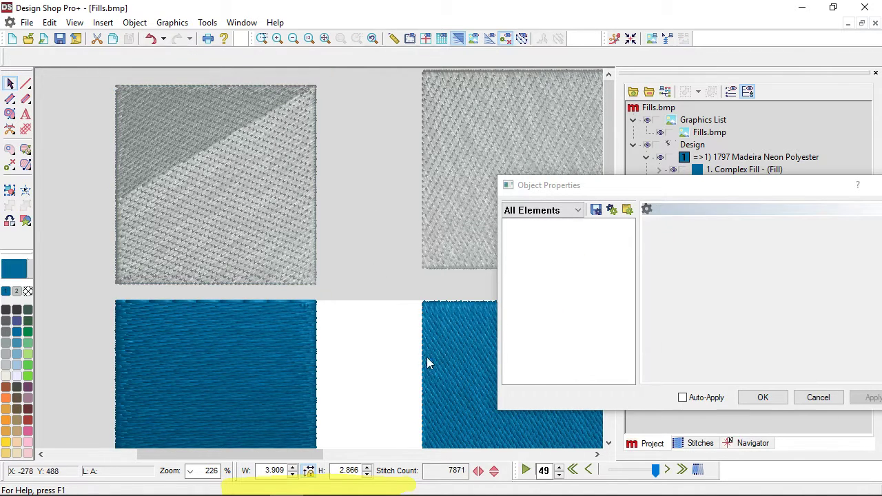
{"action": "left_click_drag", "start_coordinate": [656, 470], "coordinate": [637, 470]}
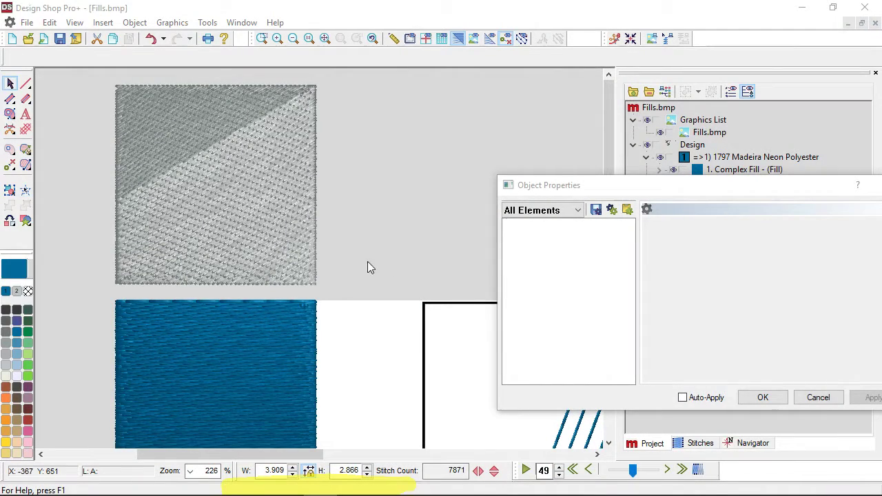
- Move the copied square's exit point to its upper-left corner and review the sewing sequence
{"action": "left_click", "coordinate": [268, 251]}
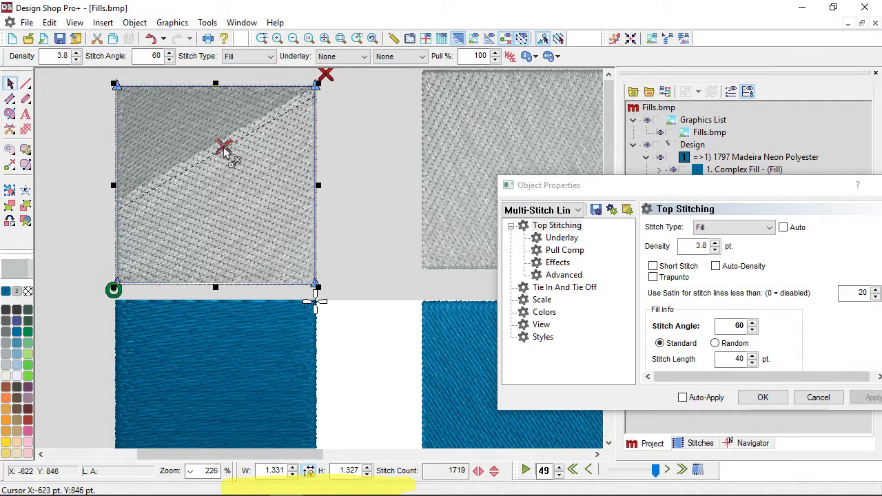
{"action": "left_click", "coordinate": [112, 84]}
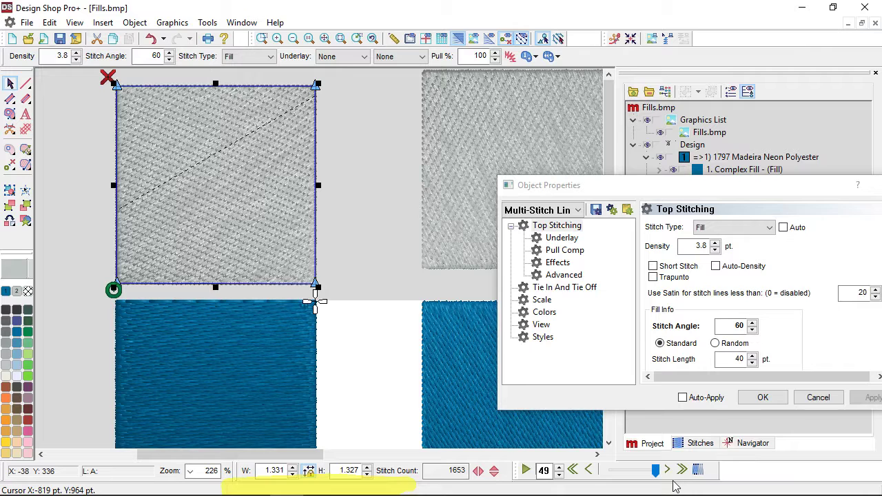
{"action": "mouse_move", "coordinate": [658, 470]}
{"action": "left_mouse_down"}
{"action": "mouse_move", "coordinate": [616, 469]}
{"action": "mouse_move", "coordinate": [659, 467]}
{"action": "mouse_move", "coordinate": [655, 458]}
{"action": "left_mouse_up"}
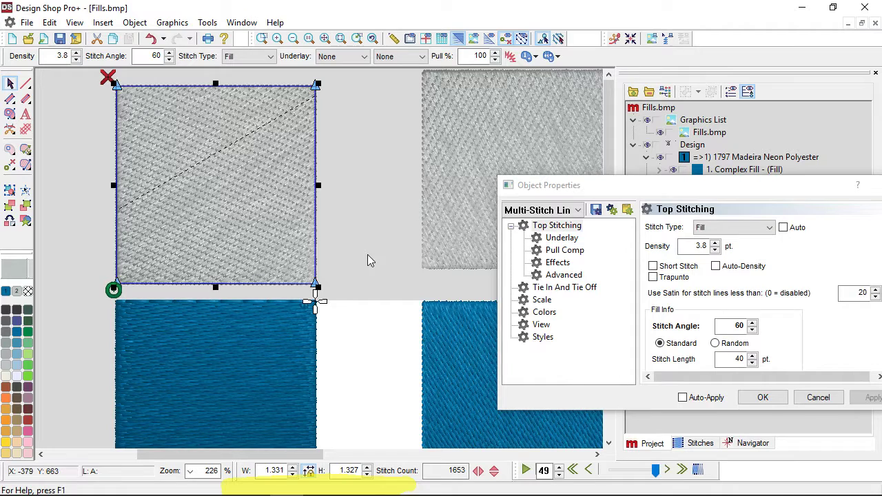
{"action": "left_click", "coordinate": [367, 255]}
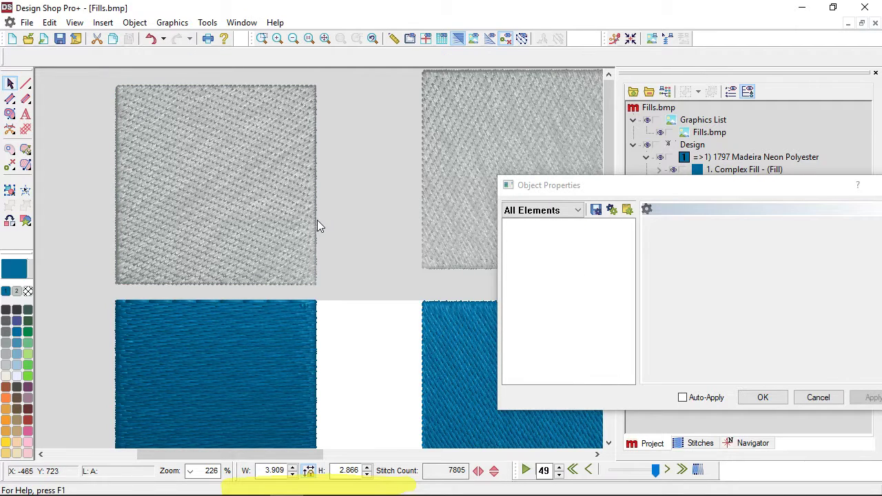
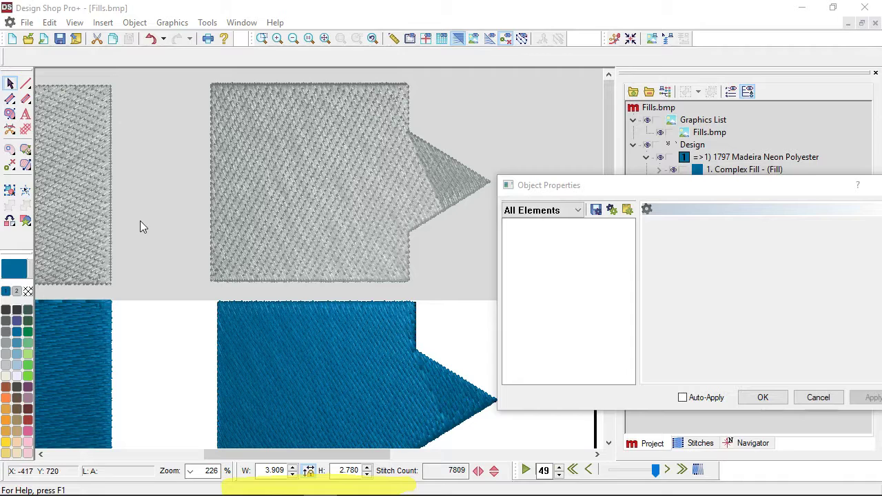
- Draw a yellow vector line of width 11, about 507 pt long, sloping slightly downward across the copied pointed fill
{"action": "left_click", "coordinate": [24, 84]}
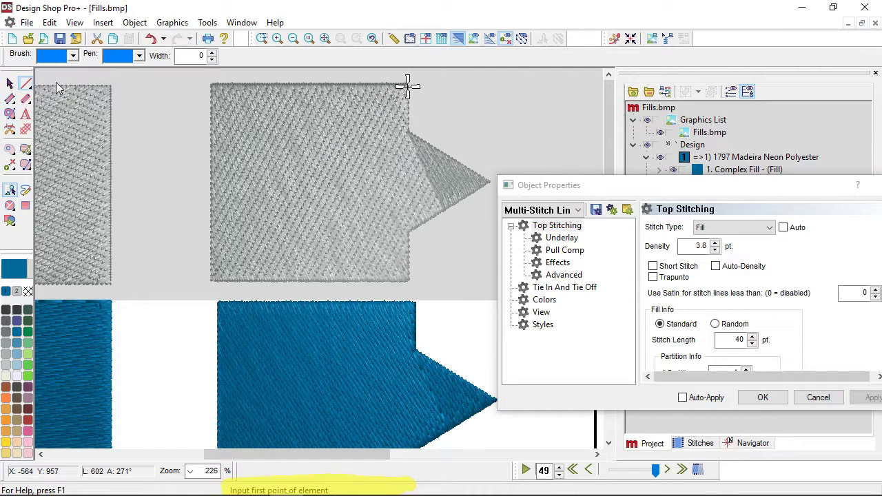
{"action": "left_click", "coordinate": [147, 147]}
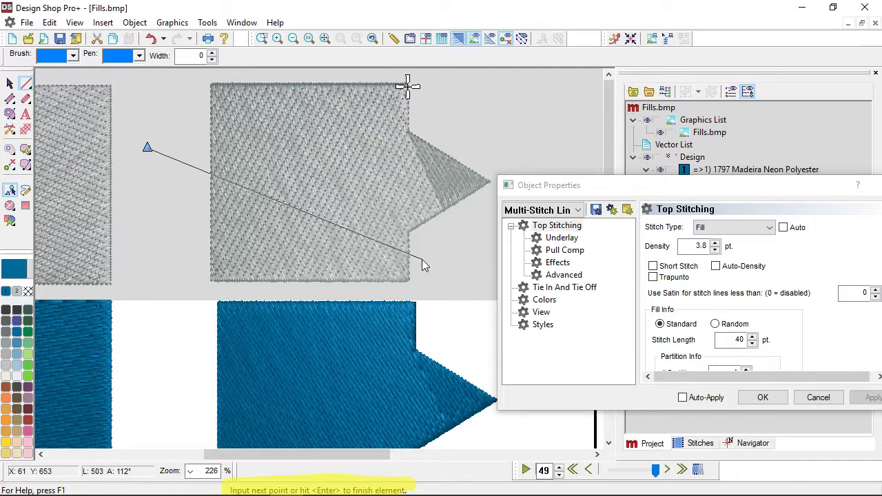
{"action": "left_click", "coordinate": [140, 54]}
{"action": "left_click", "coordinate": [122, 132]}
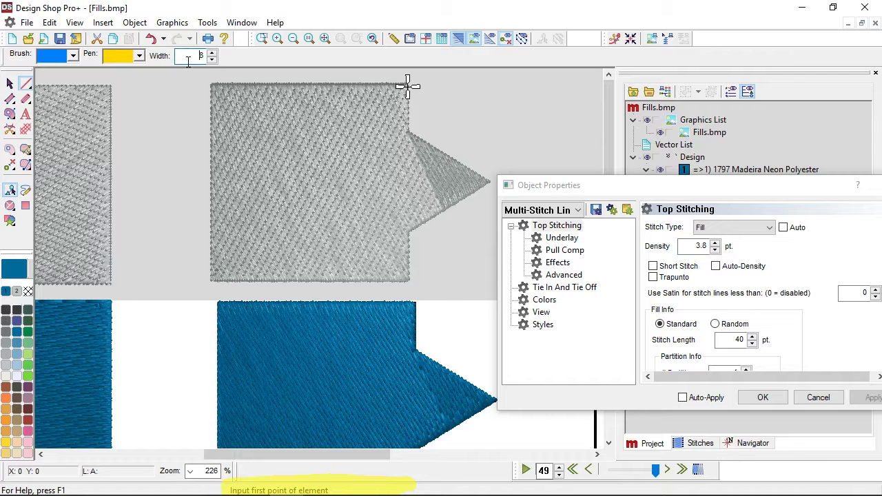
{"action": "left_click", "coordinate": [171, 177]}
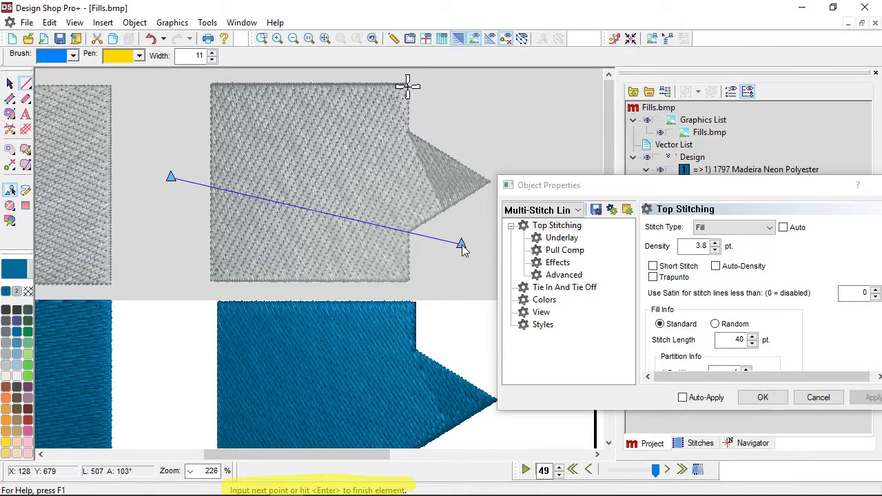
{"action": "key", "text": "Return"}
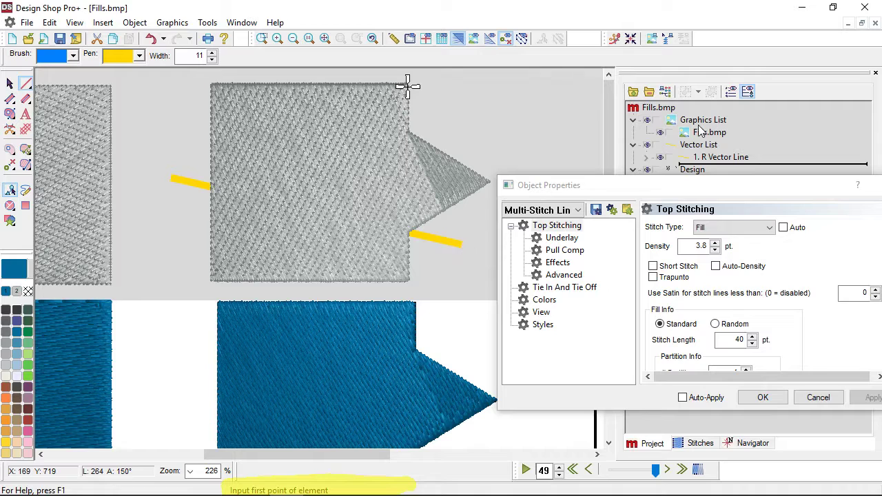
- Place the yellow vector line last in the design's sewing order, uncovering the project tree first
{"action": "left_click_drag", "start_coordinate": [727, 193], "coordinate": [129, 332]}
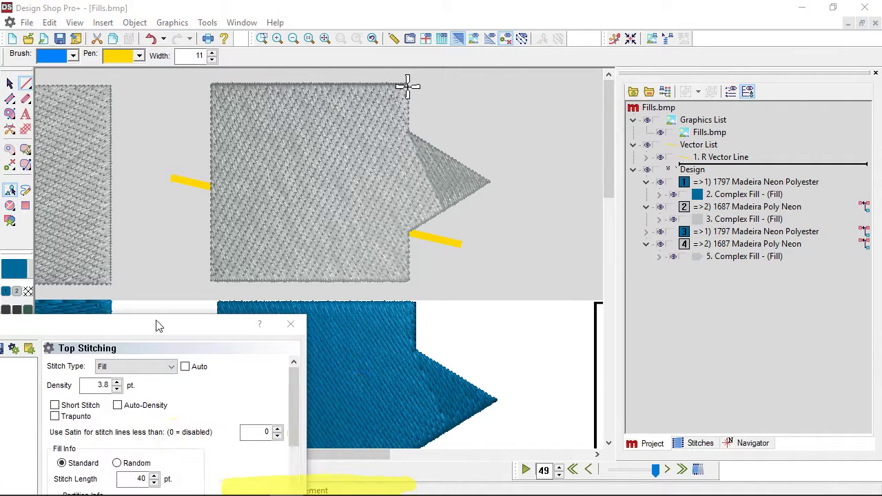
{"action": "left_click", "coordinate": [721, 157]}
{"action": "left_click_drag", "start_coordinate": [721, 157], "coordinate": [717, 262]}
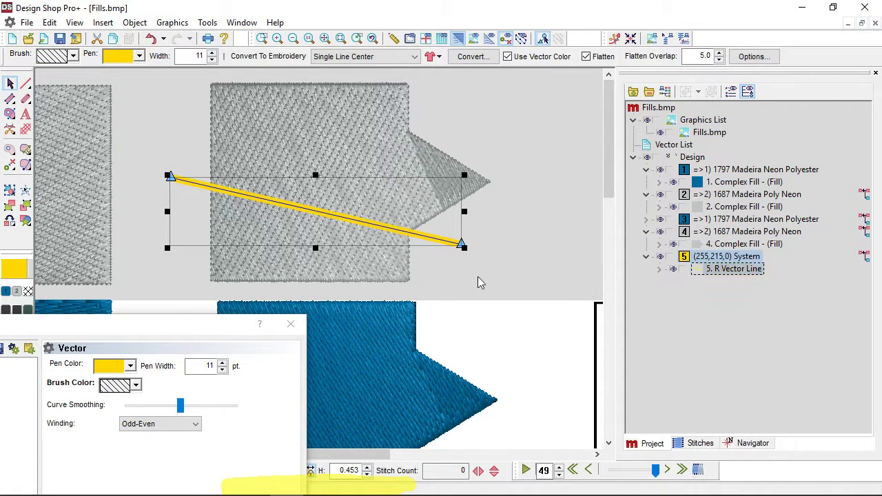
{"action": "left_click", "coordinate": [520, 334]}
- Steepen the yellow line by moving its endpoints, shift it across the copied pointed fill and down over the blue fill, and lower its upper end
{"action": "left_click", "coordinate": [435, 239]}
{"action": "left_click_drag", "start_coordinate": [428, 248], "coordinate": [418, 293]}
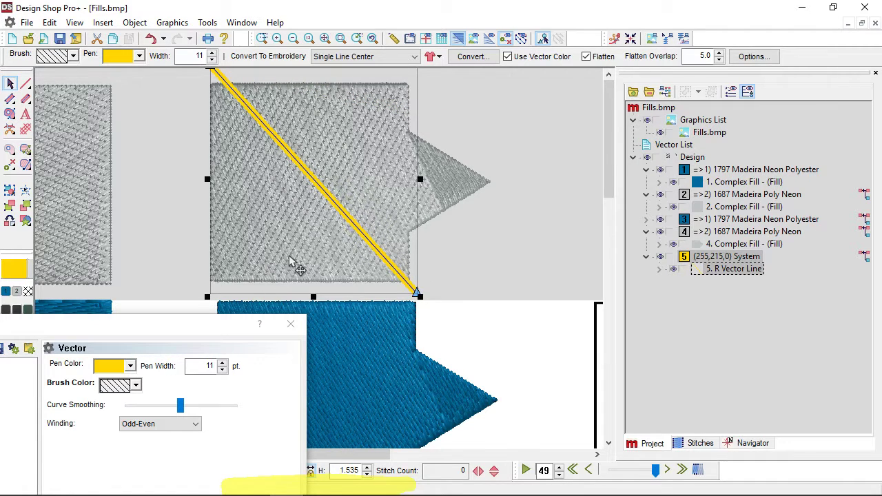
{"action": "left_click_drag", "start_coordinate": [290, 264], "coordinate": [384, 210]}
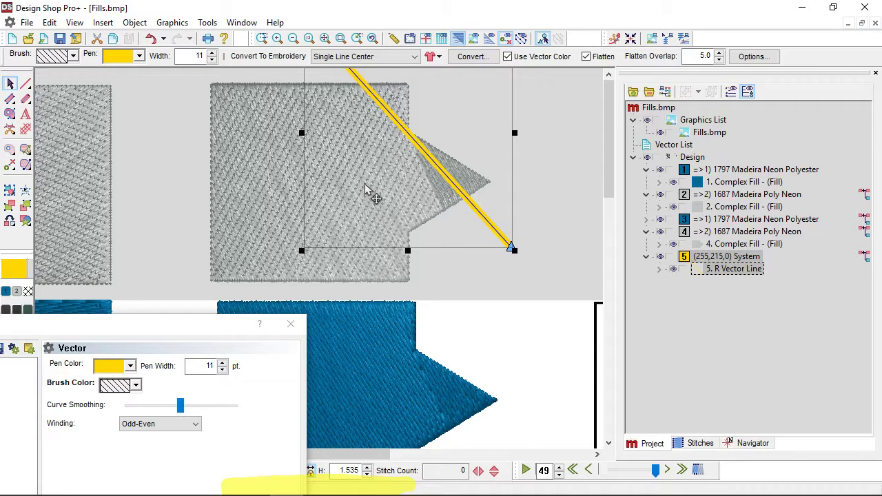
{"action": "left_click_drag", "start_coordinate": [368, 191], "coordinate": [170, 335]}
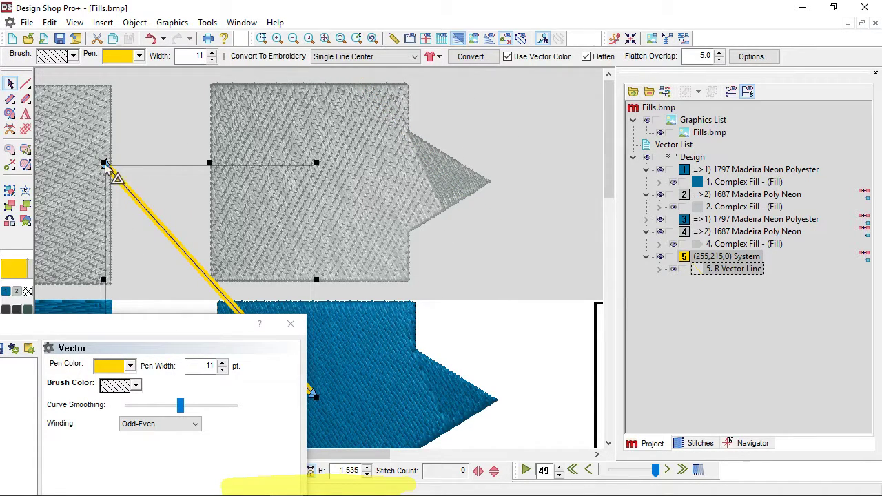
{"action": "left_click_drag", "start_coordinate": [103, 164], "coordinate": [62, 275]}
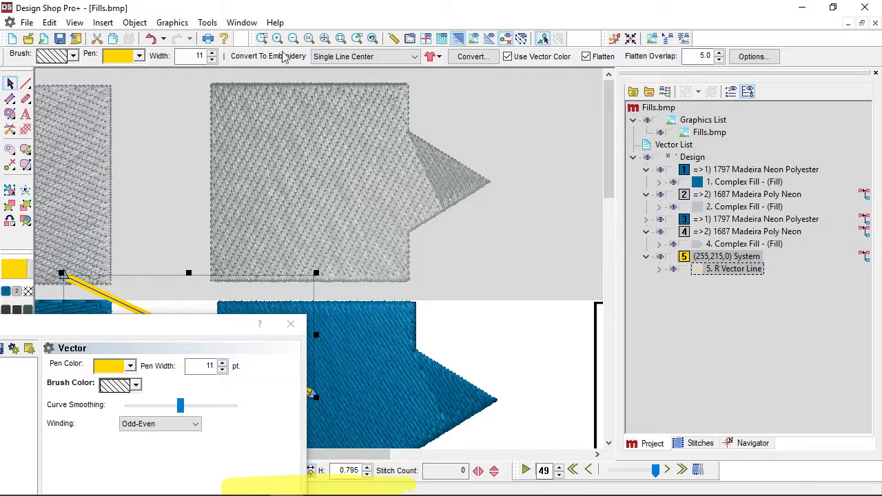
- Move the yellow line back over the copied pointed fill and flatten its slope so it runs across the base of the point
{"action": "left_click_drag", "start_coordinate": [148, 296], "coordinate": [370, 132]}
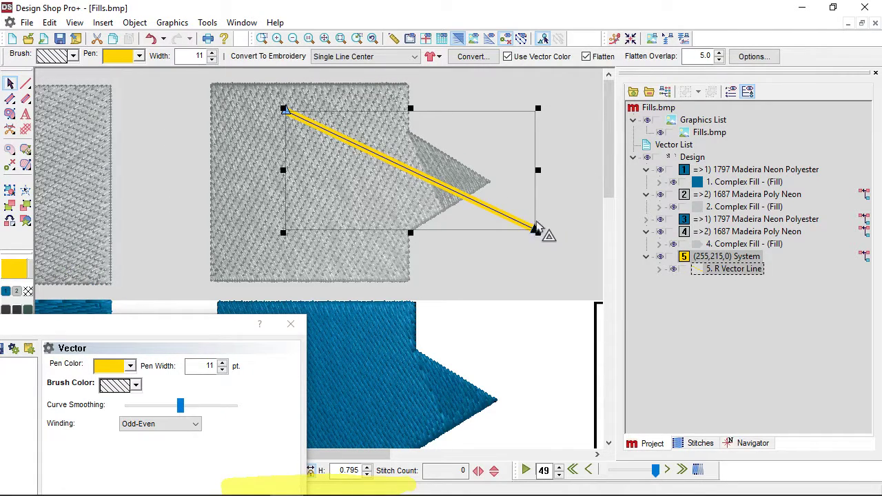
{"action": "left_click_drag", "start_coordinate": [537, 231], "coordinate": [546, 202]}
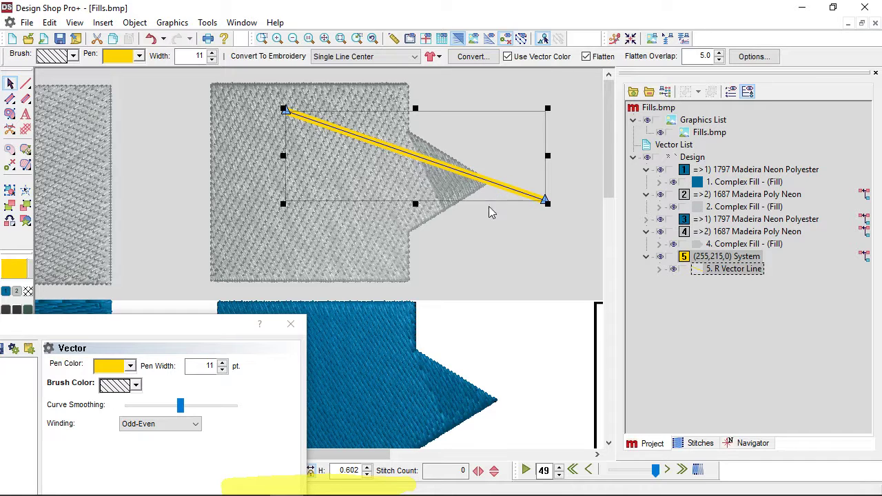
{"action": "mouse_move", "coordinate": [477, 198]}
{"action": "left_mouse_down"}
{"action": "mouse_move", "coordinate": [482, 221]}
{"action": "mouse_move", "coordinate": [466, 209]}
{"action": "mouse_move", "coordinate": [474, 200]}
{"action": "left_mouse_up"}
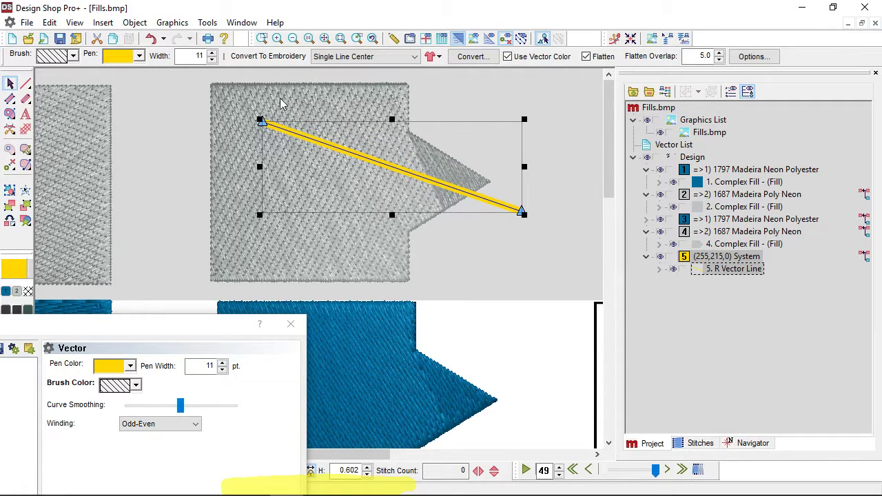
- Redirect the copied pointed fill's direction line from its left edge to the point's lower edge, for a stitch angle of 111°
{"action": "left_click", "coordinate": [222, 130]}
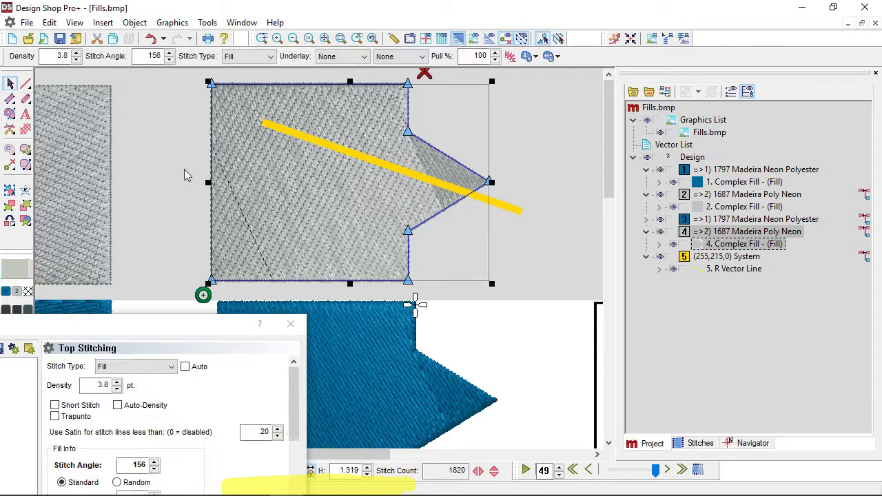
{"action": "left_click", "coordinate": [25, 167]}
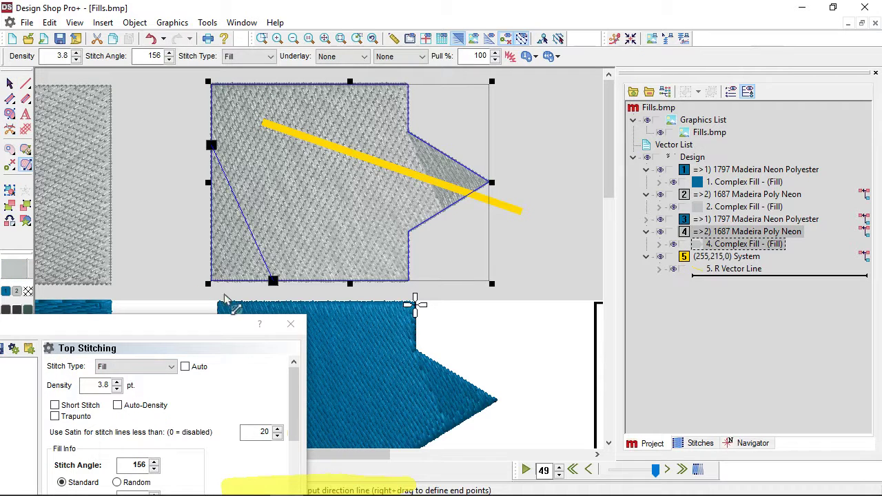
{"action": "left_click", "coordinate": [275, 282]}
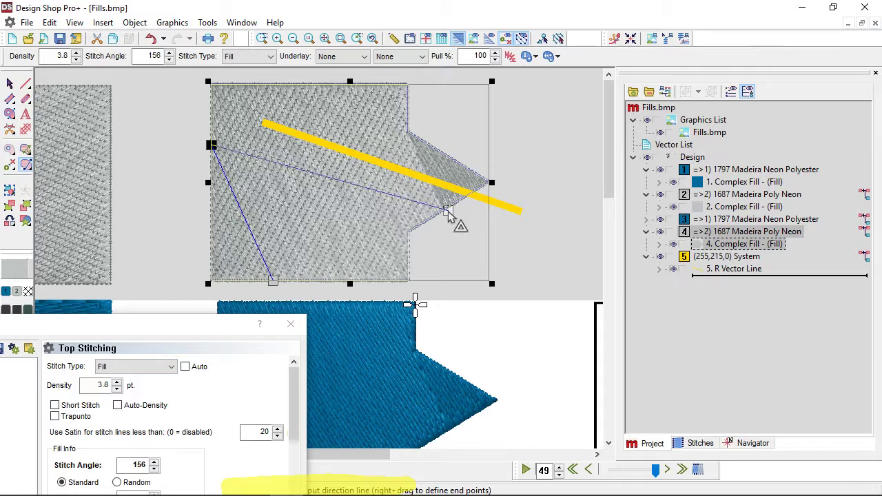
{"action": "left_click", "coordinate": [446, 210]}
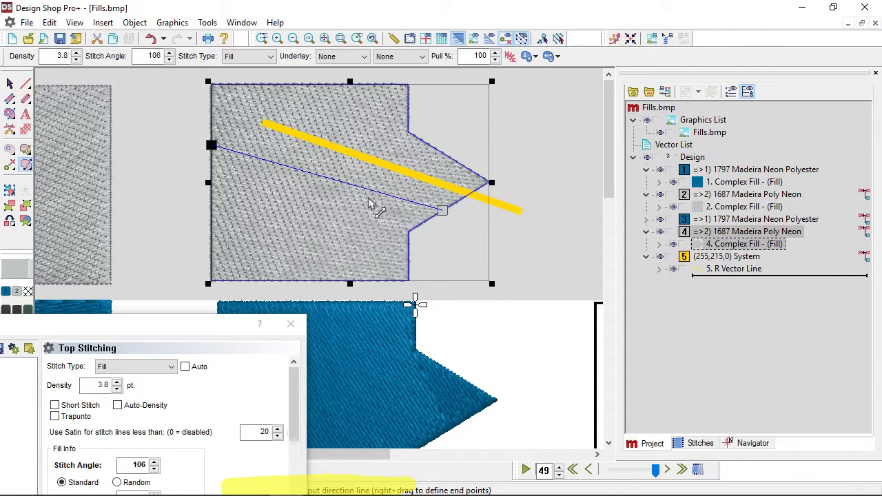
{"action": "left_click", "coordinate": [212, 124]}
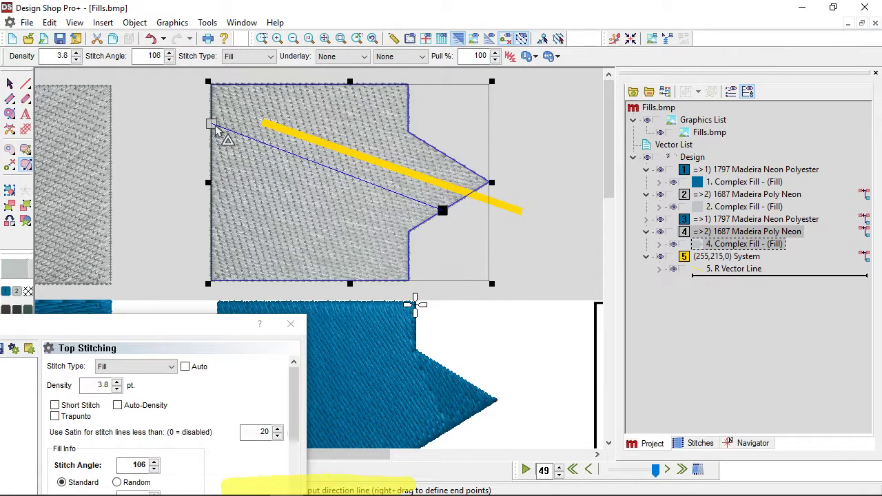
{"action": "left_click", "coordinate": [11, 84]}
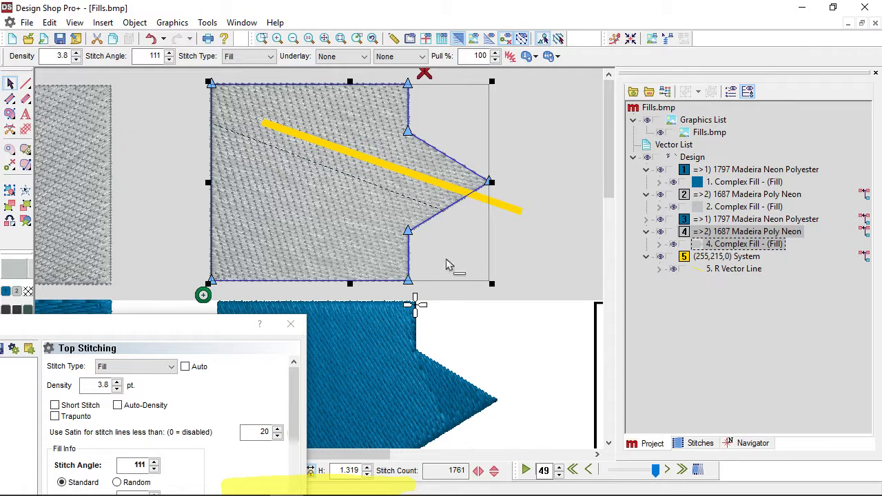
- Delete the yellow vector line from the design
{"action": "left_click", "coordinate": [713, 257]}
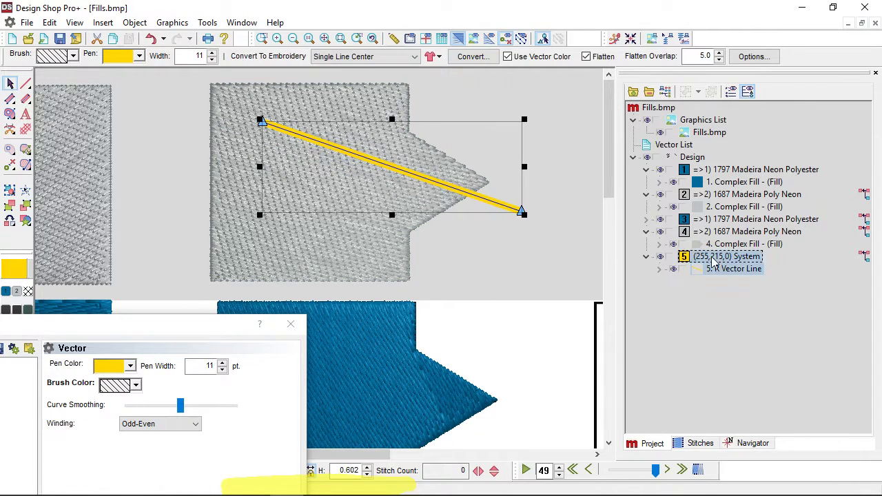
{"action": "key", "text": "Delete"}
{"action": "left_click", "coordinate": [540, 189]}
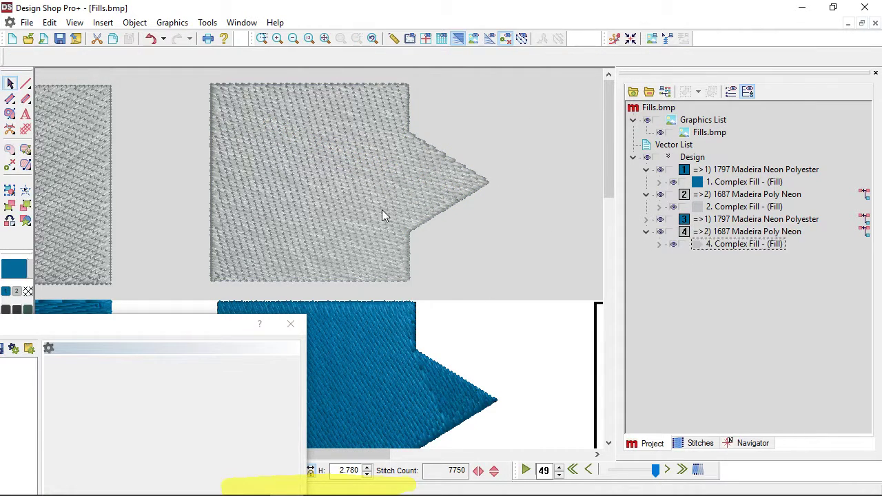
- Review the copied pointed fill's sewing sequence, close its object properties, and look over both pairs of fills and the remaining shapes
{"action": "left_click", "coordinate": [382, 211]}
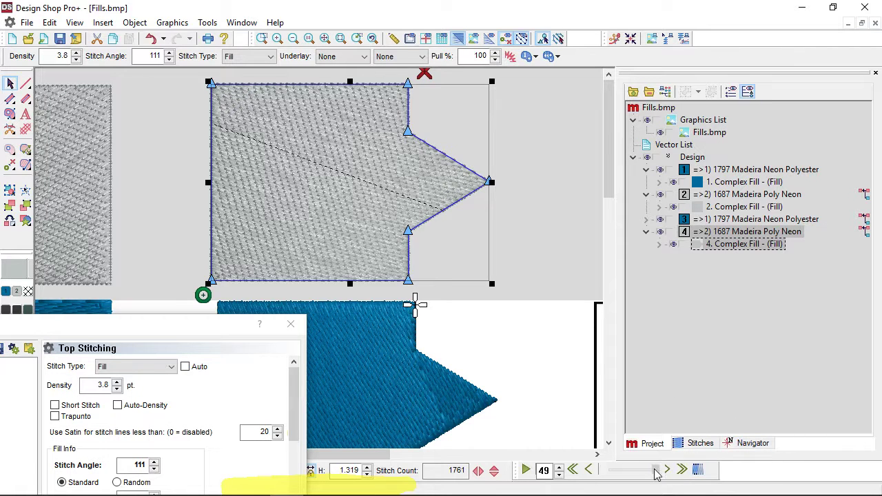
{"action": "mouse_move", "coordinate": [656, 473]}
{"action": "left_mouse_down"}
{"action": "mouse_move", "coordinate": [618, 475]}
{"action": "mouse_move", "coordinate": [658, 480]}
{"action": "left_mouse_up"}
{"action": "left_click", "coordinate": [520, 234]}
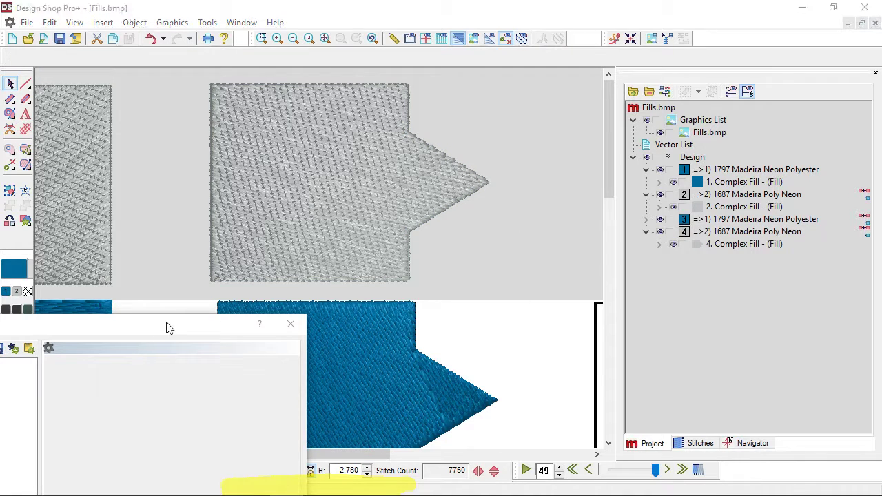
{"action": "left_click", "coordinate": [457, 203]}
{"action": "scroll", "coordinate": [173, 207], "scroll_direction": "down", "scroll_amount": 4}
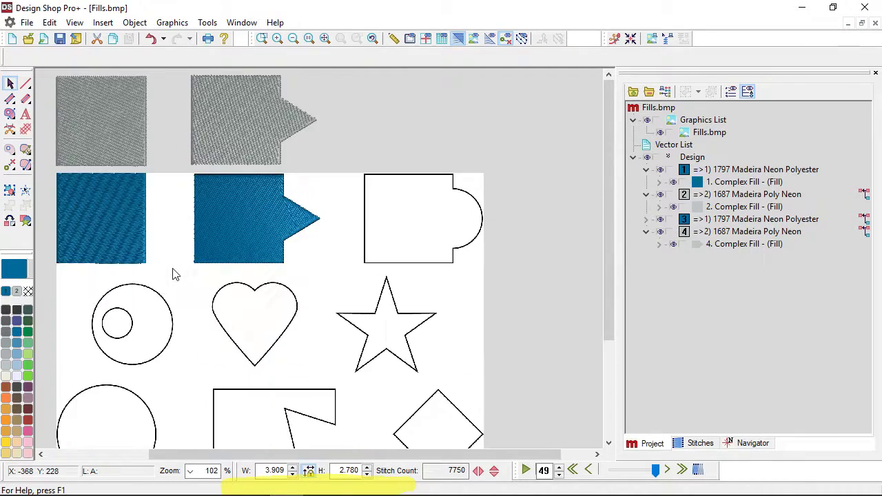
{"action": "scroll", "coordinate": [178, 276], "scroll_direction": "left", "scroll_amount": 2}
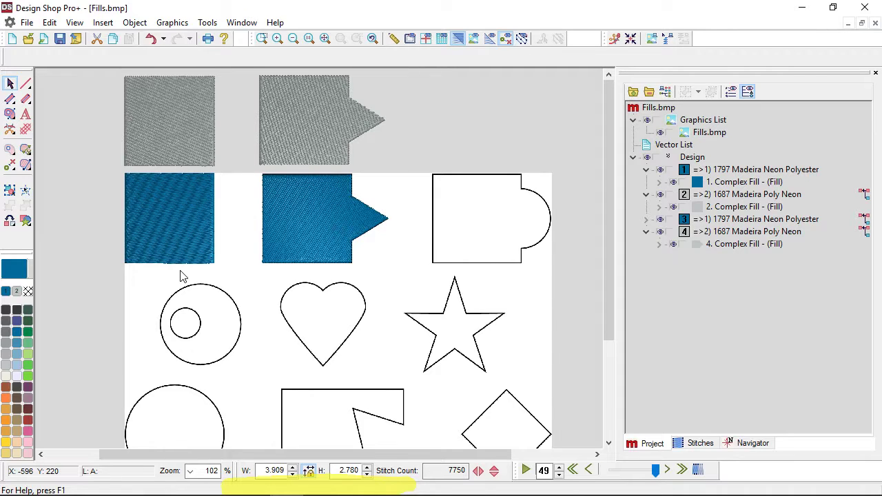